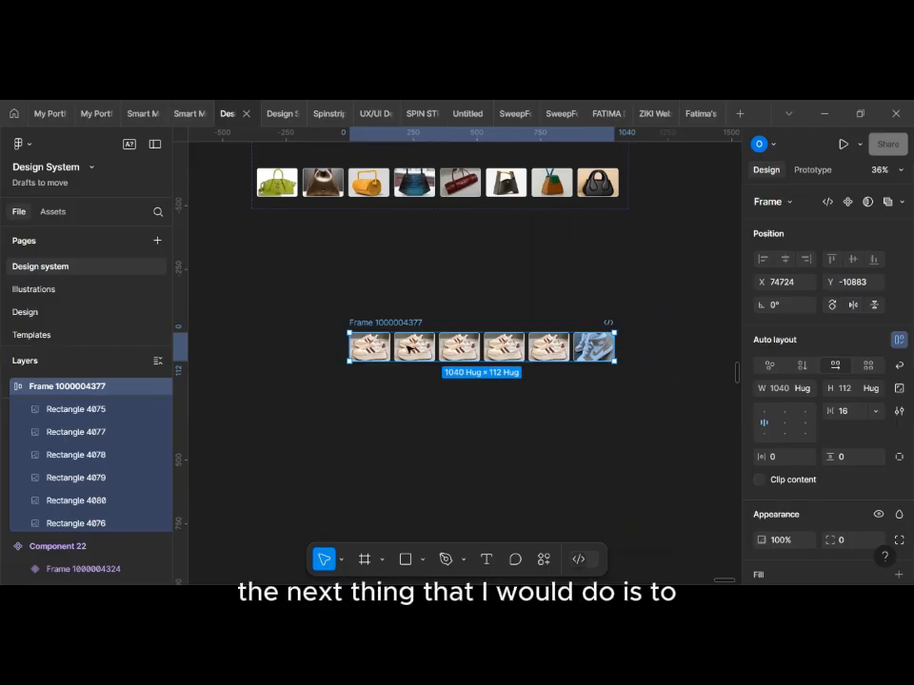
Step: Select all six shoe images inside the frame and append a copied set of them to the same row
click(370, 351)
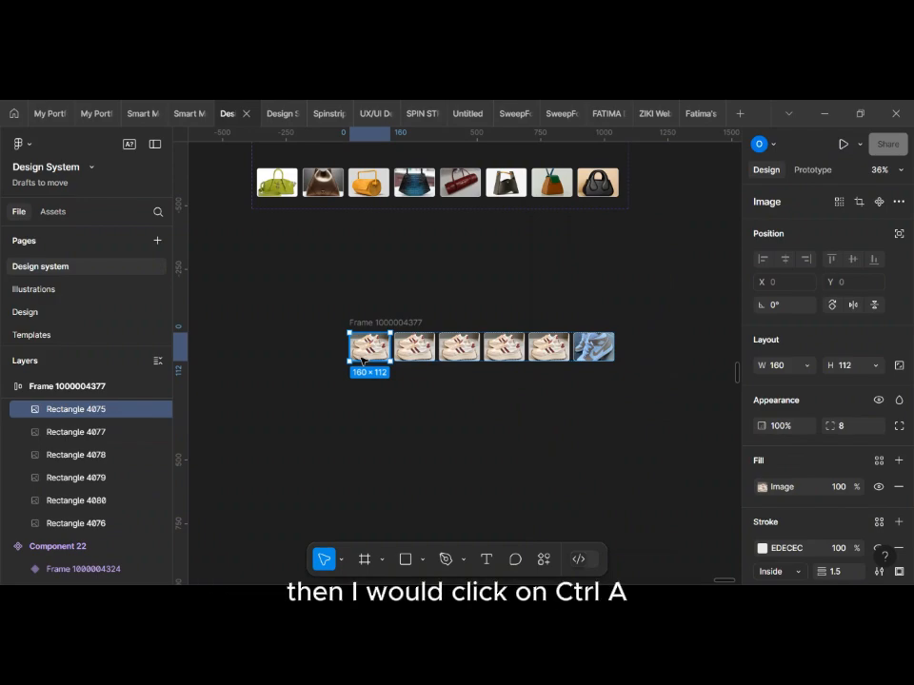
key(ctrl+a)
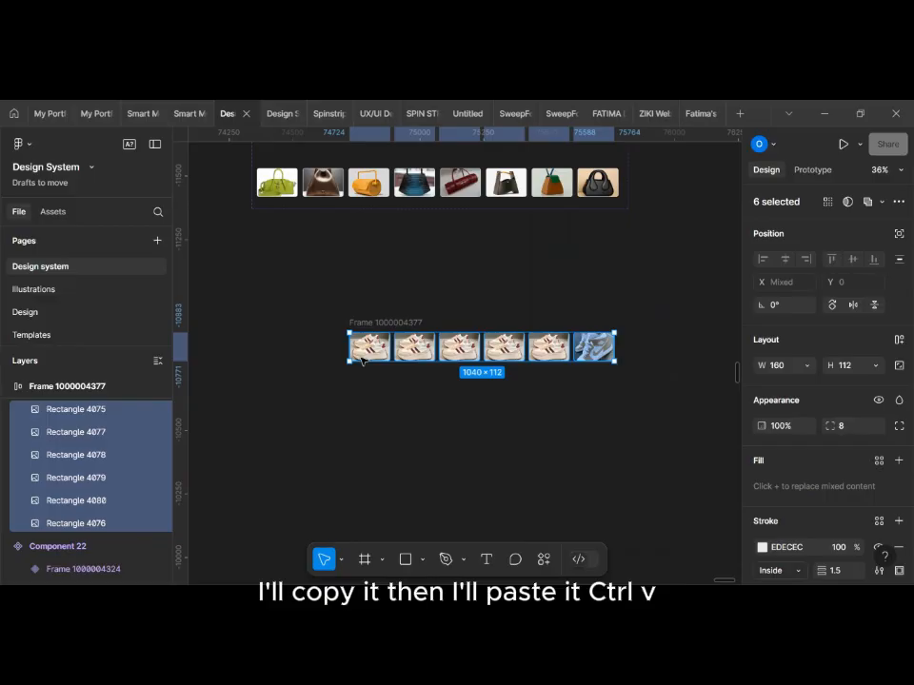
key(ctrl+v)
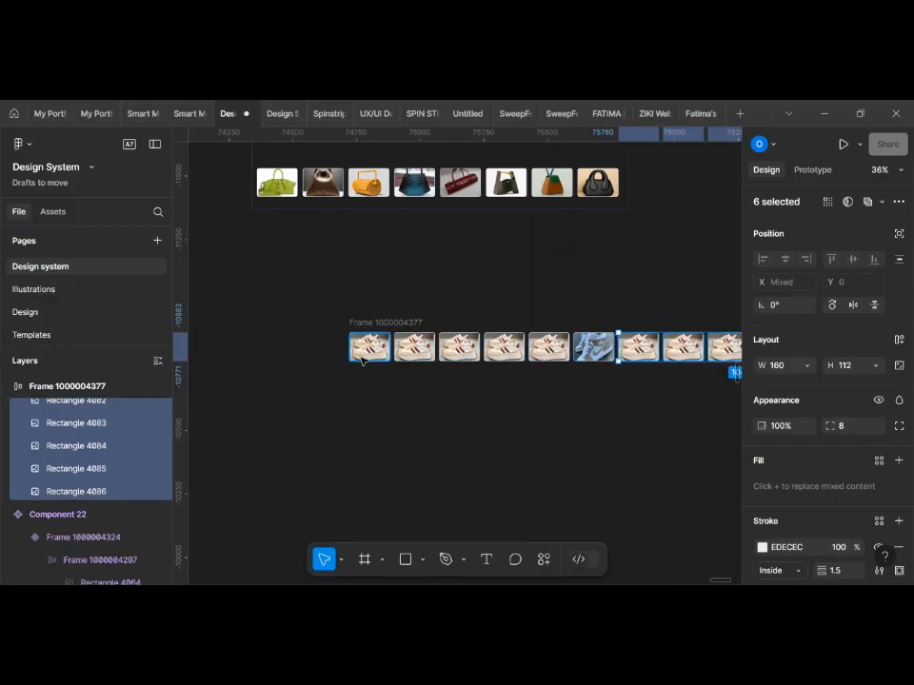
scroll(479, 372, right, 2)
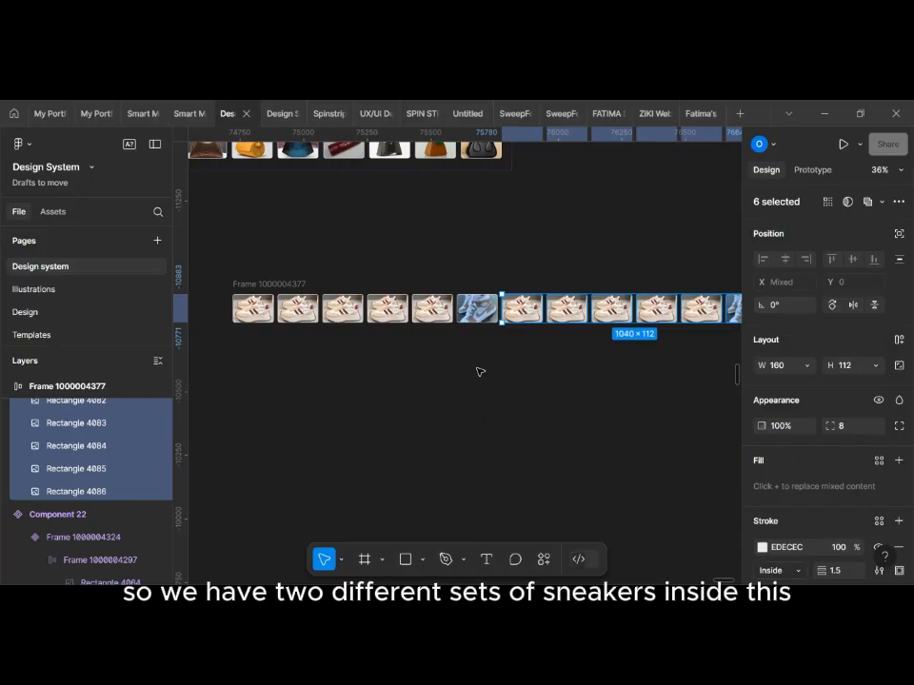
Step: Replace the image fill of the second shoe in the row with the black-and-white chunky sneaker picture
click(298, 314)
click(761, 386)
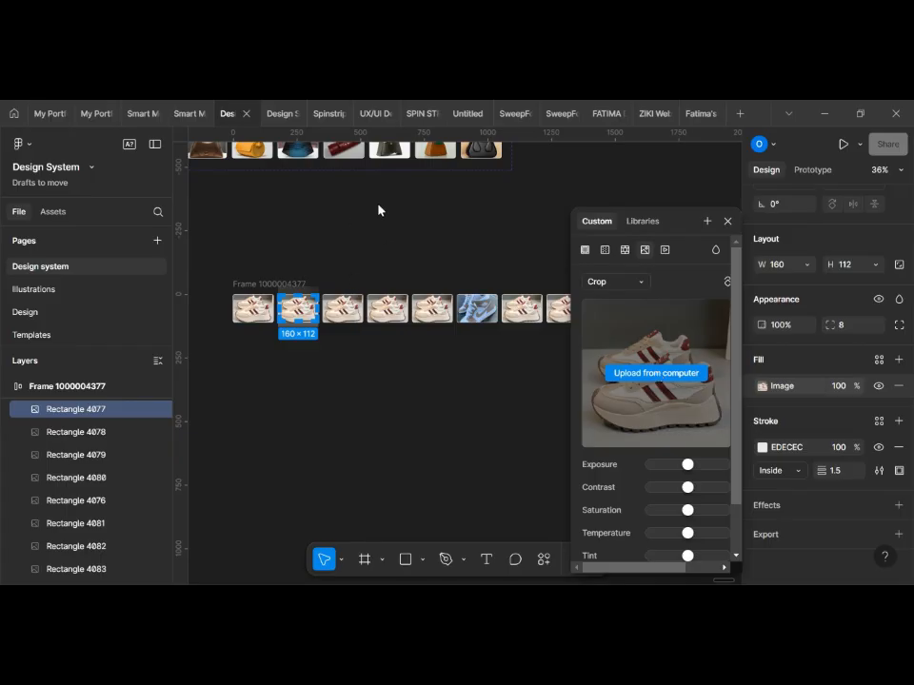
scroll(533, 381, right, 1)
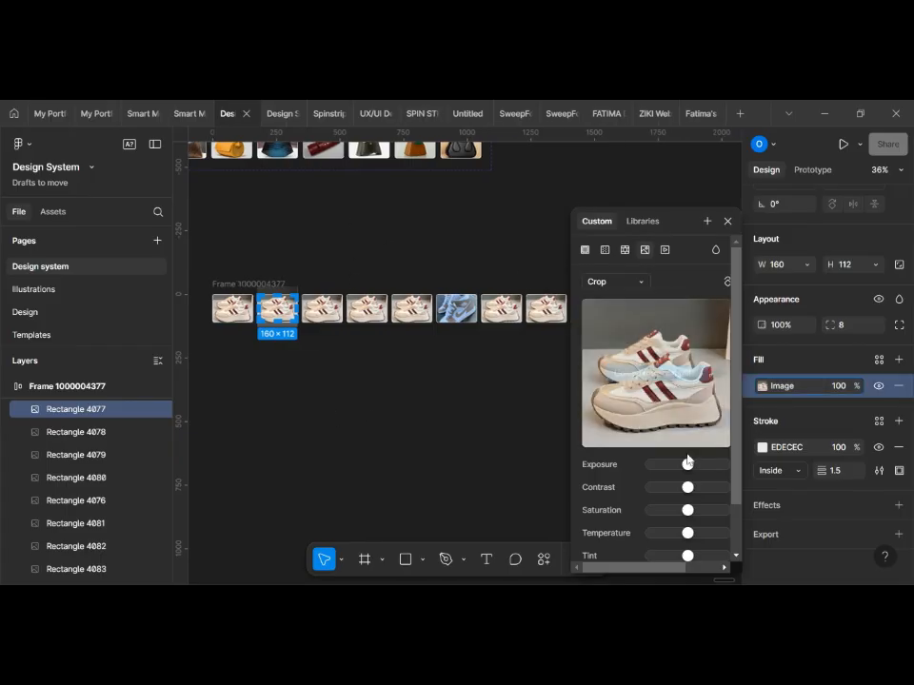
click(648, 371)
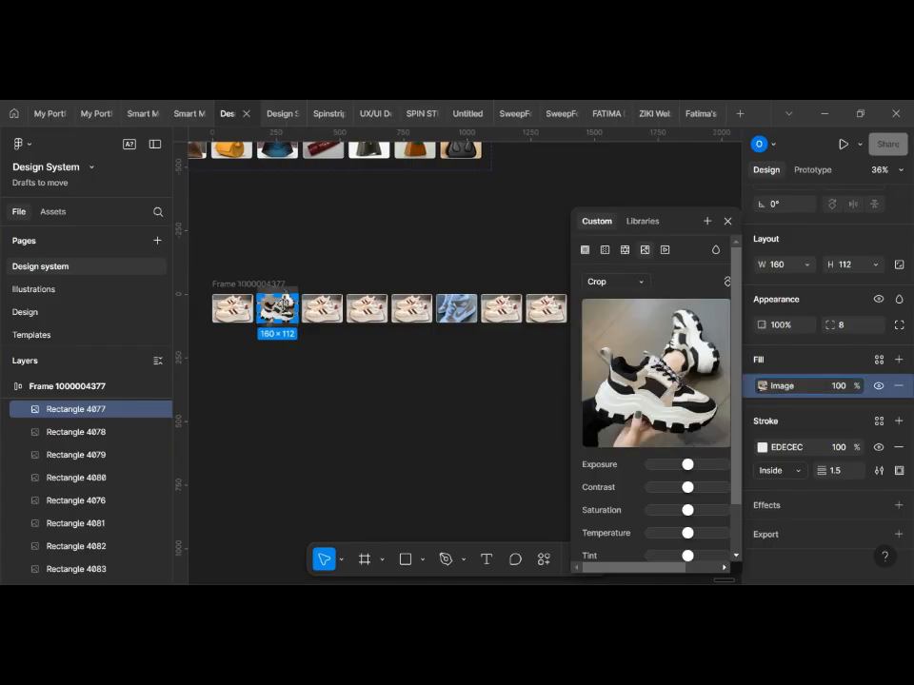
Step: Replace the image fill of the third shoe in the row with the pale lace-up boots picture
scroll(283, 305, up, 3)
click(392, 315)
click(760, 387)
click(644, 374)
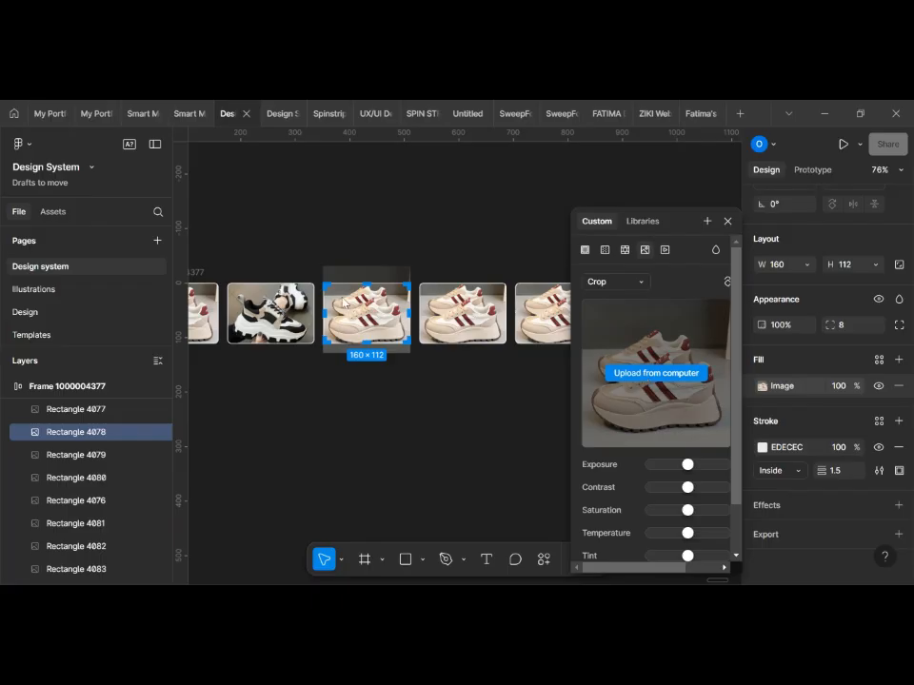
click(651, 377)
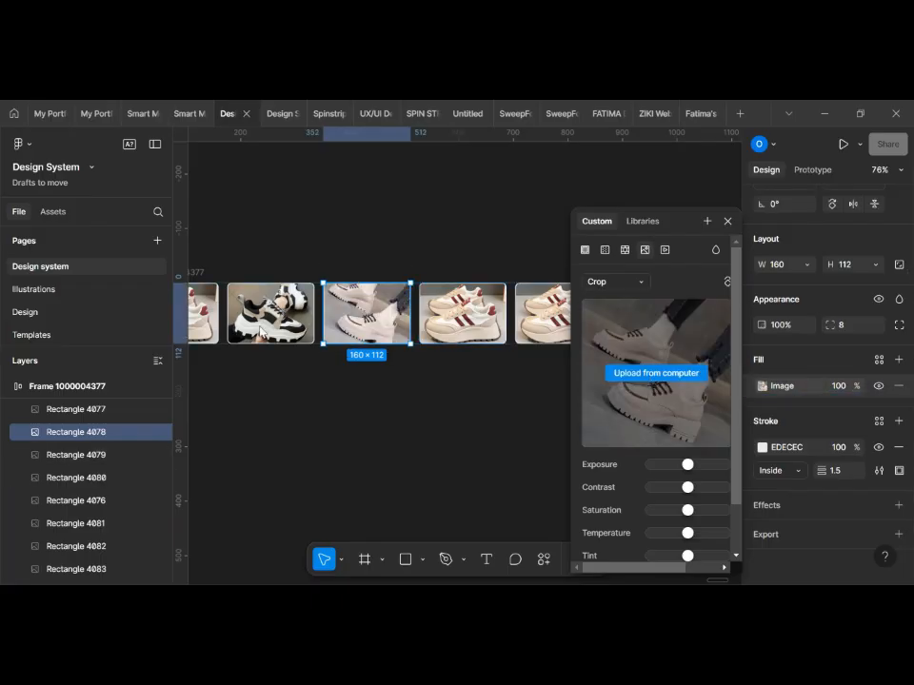
Step: Swap the third shoe's picture for the beige chunky sneakers and set its image scaling mode to Fill
click(464, 311)
click(762, 386)
click(646, 283)
click(628, 246)
scroll(419, 309, right, 1)
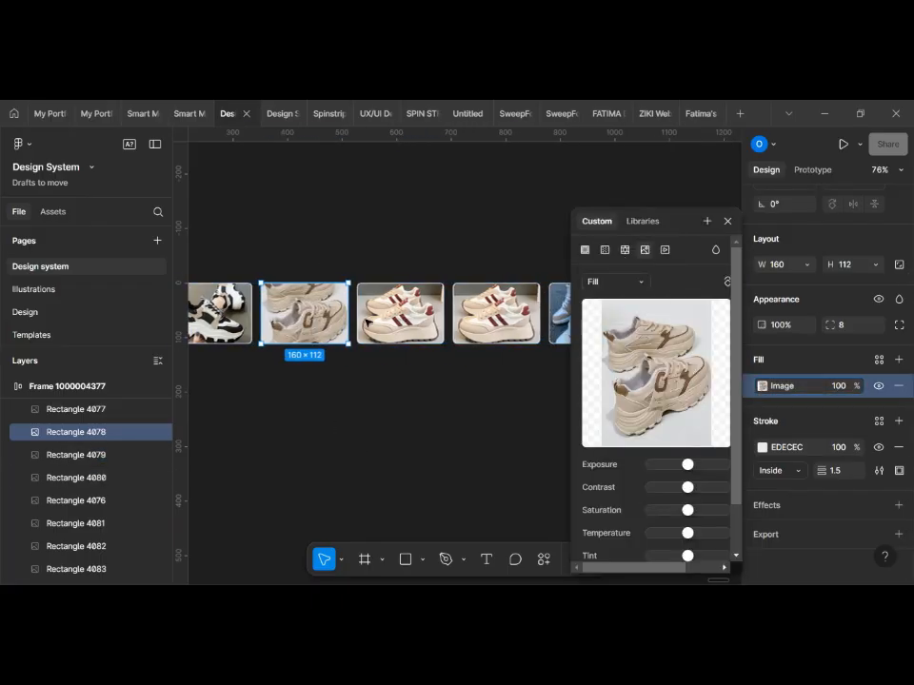
Step: Replace the image fill of the fourth shoe in the row with the cream-and-brown sneakers picture
click(404, 315)
click(799, 392)
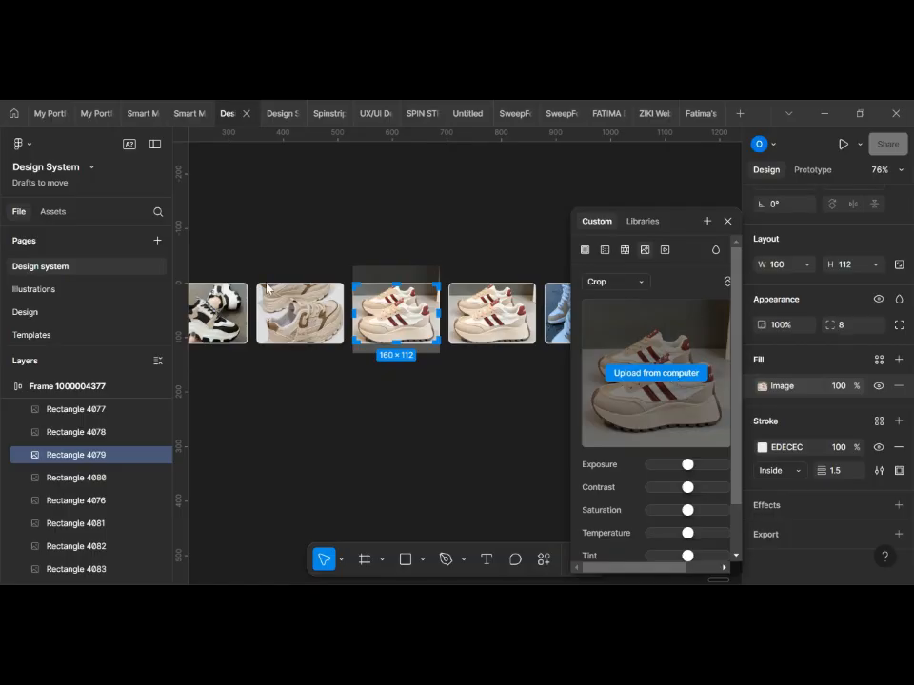
double_click(302, 437)
scroll(486, 426, left, 1)
scroll(476, 381, right, 2)
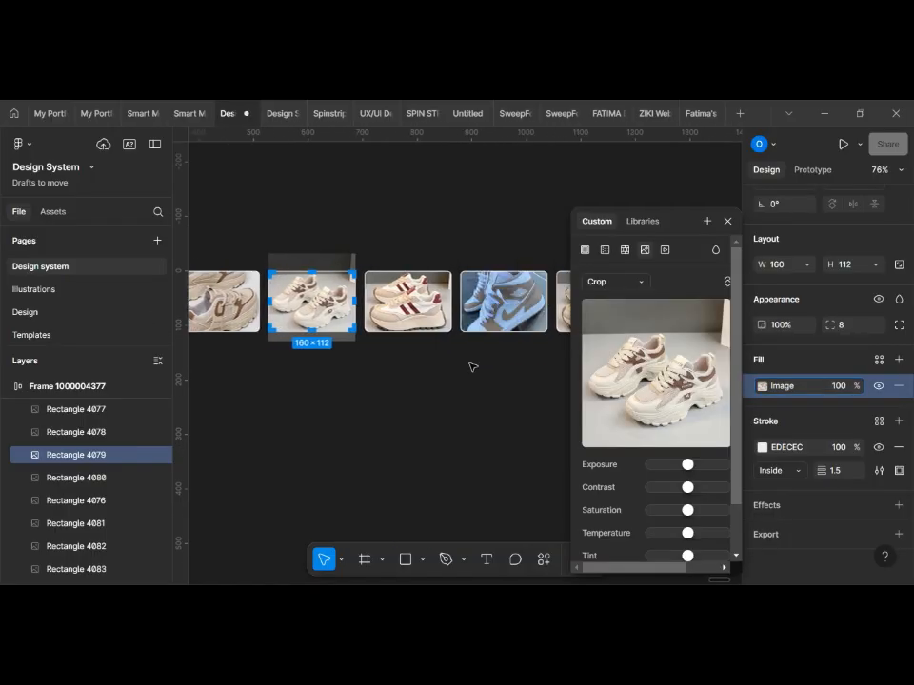
Step: Replace the image fill of the fifth shoe in the row with the black sneakers picture
click(418, 310)
click(780, 386)
click(651, 380)
double_click(338, 426)
scroll(394, 356, right, 2)
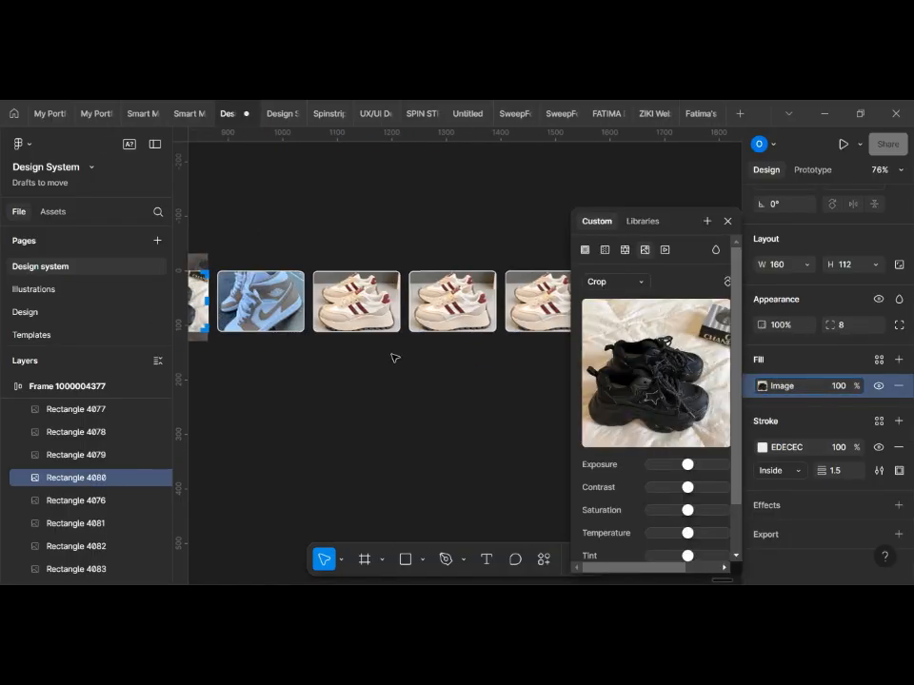
Step: Copy the black-and-white sneaker image and paste it to replace the eighth image in the row
scroll(361, 314, down, 4)
scroll(366, 307, up, 2)
scroll(371, 306, left, 1)
scroll(428, 305, right, 2)
click(448, 300)
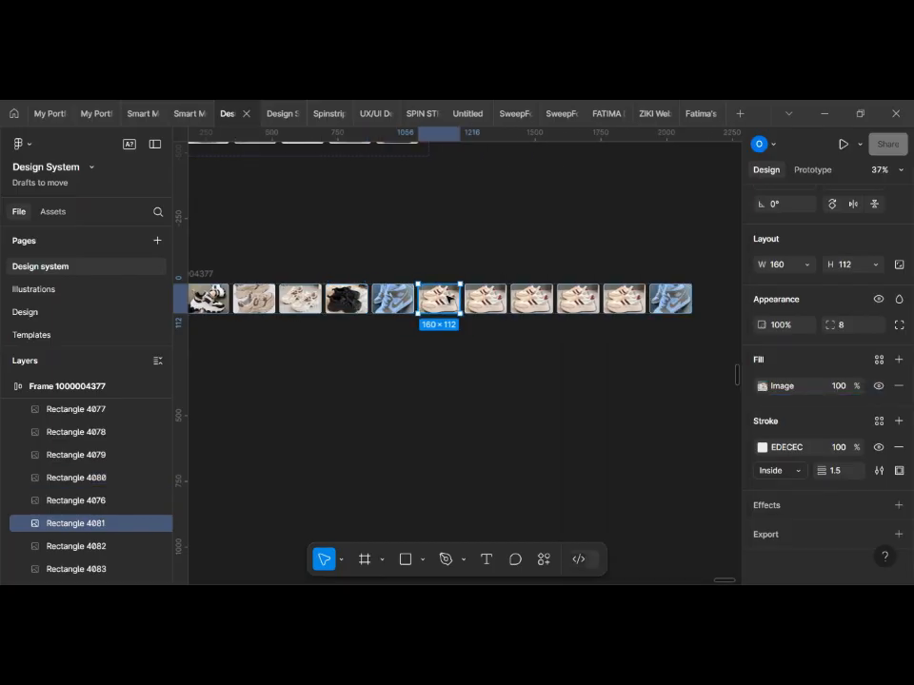
click(210, 299)
scroll(215, 300, right, 1)
right_click(461, 299)
click(510, 221)
Step: Copy the third image, the beige chunky sneakers, and paste it to replace the ninth image in the row
scroll(428, 266, left, 1)
click(335, 300)
key(ctrl+c)
scroll(347, 299, right, 2)
right_click(414, 299)
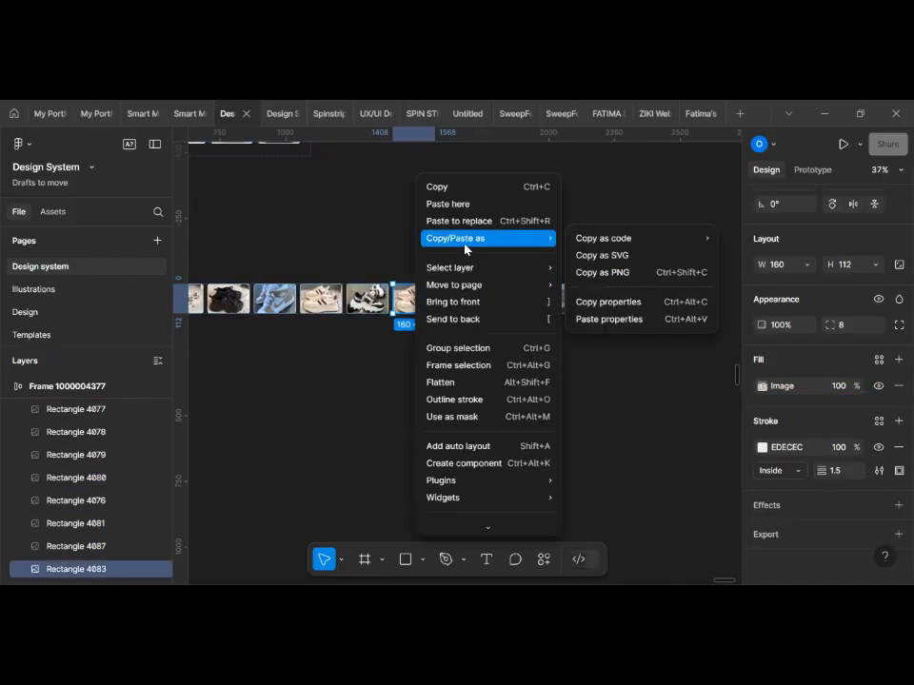
click(468, 222)
Step: Copy the fourth image, the cream-and-brown sneakers, and paste it to replace the tenth image in the row
scroll(411, 237, left, 2)
right_click(333, 300)
click(376, 196)
scroll(409, 249, right, 1)
right_click(472, 300)
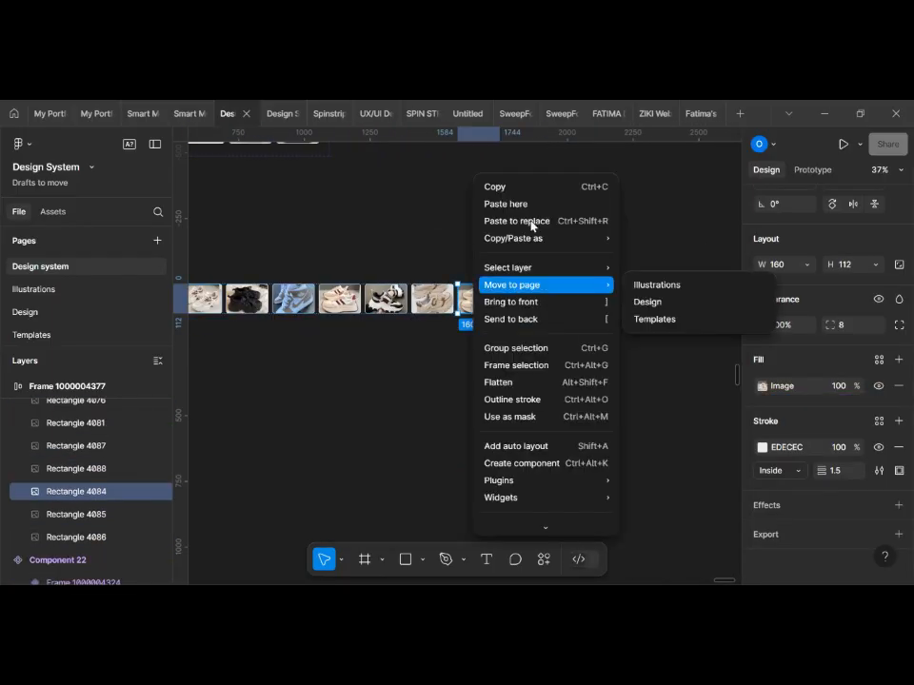
click(533, 222)
Step: Copy the black sneakers image, paste it to replace the eleventh image, and clear the selection
right_click(269, 302)
click(307, 190)
right_click(552, 314)
click(603, 221)
click(605, 306)
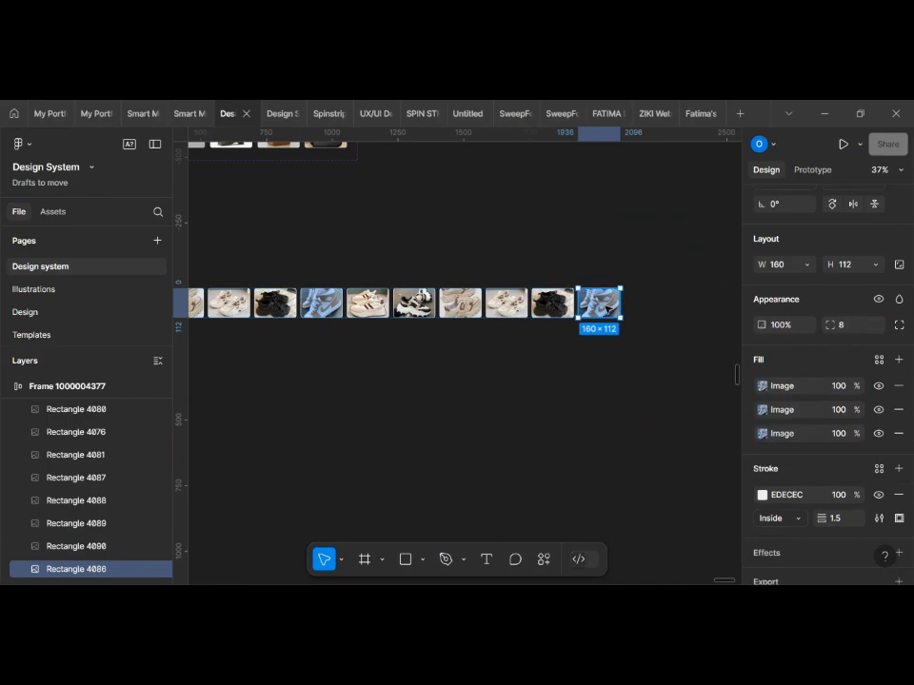
scroll(691, 306, down, 3)
click(691, 305)
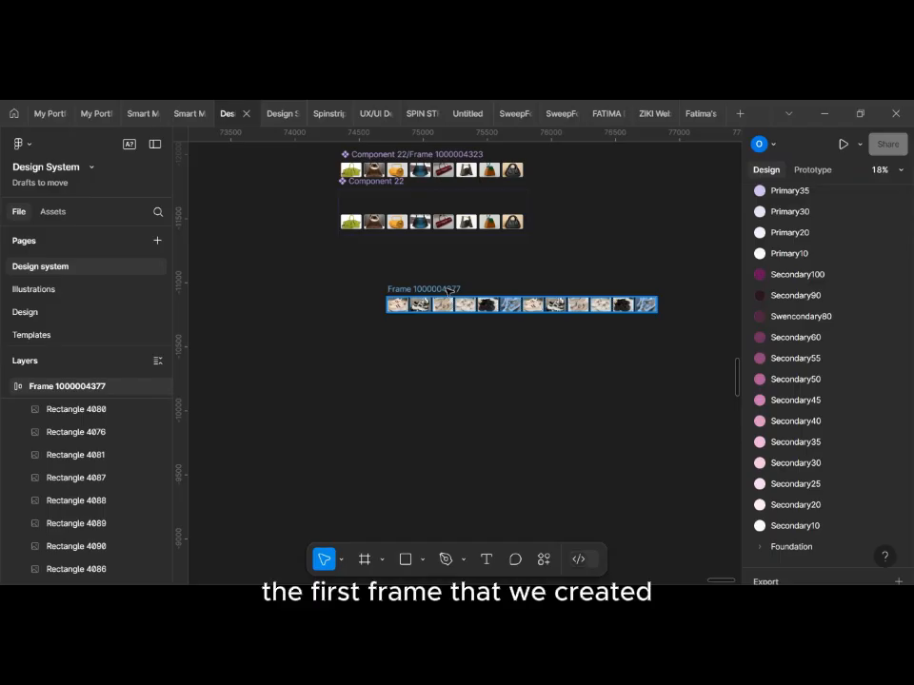
Step: Rename the frame holding the row of shoe images to "Shoes"
click(448, 291)
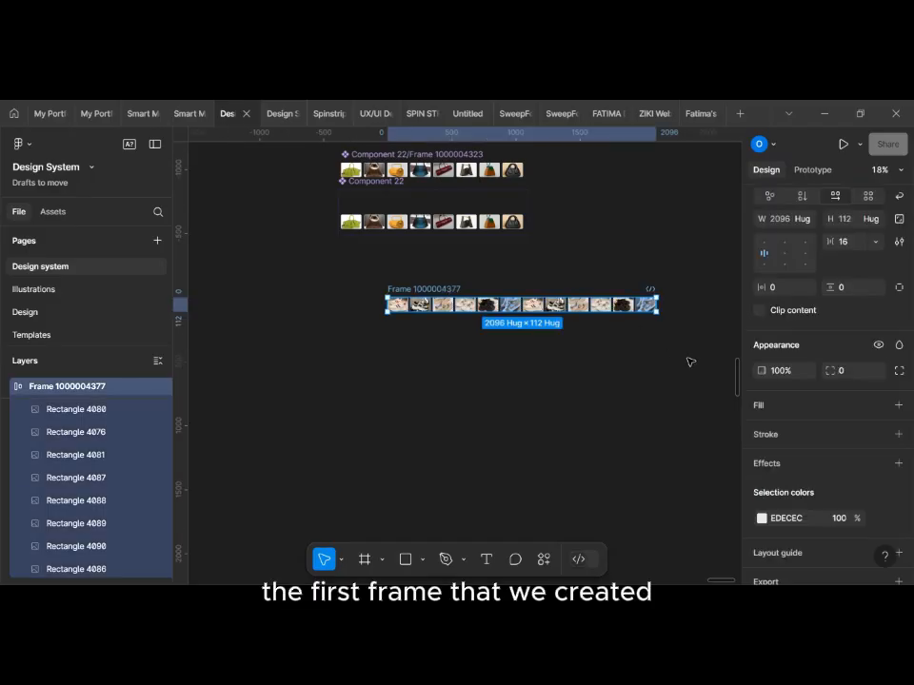
scroll(812, 354, up, 5)
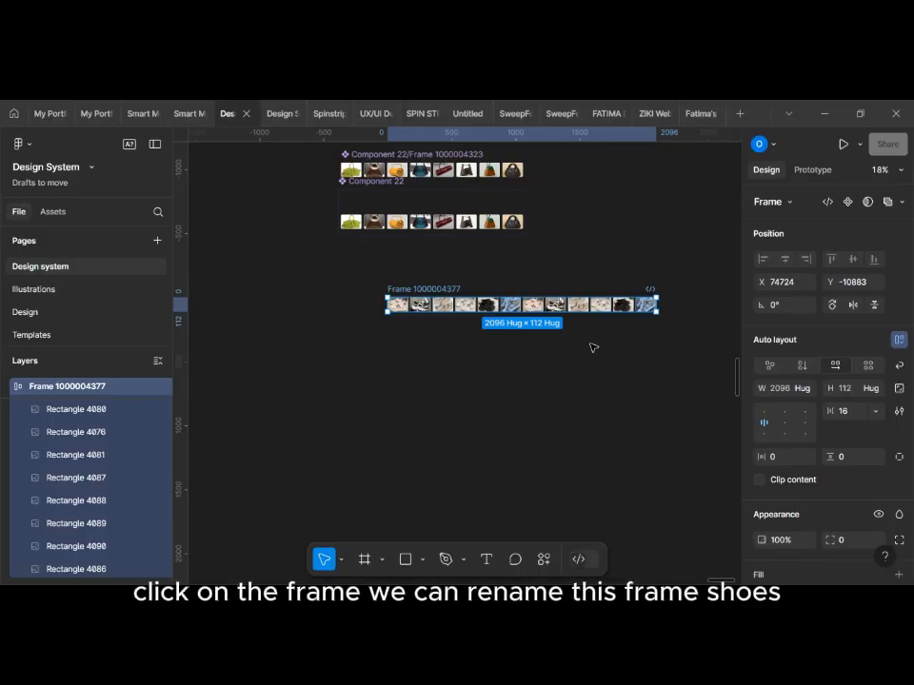
scroll(592, 347, right, 2)
double_click(381, 289)
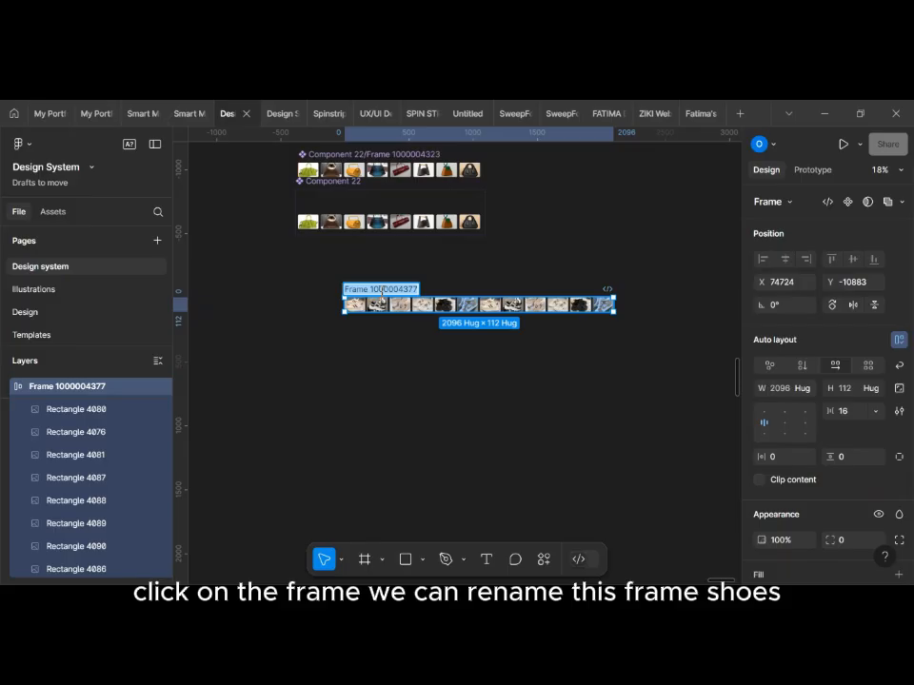
text(Sho)
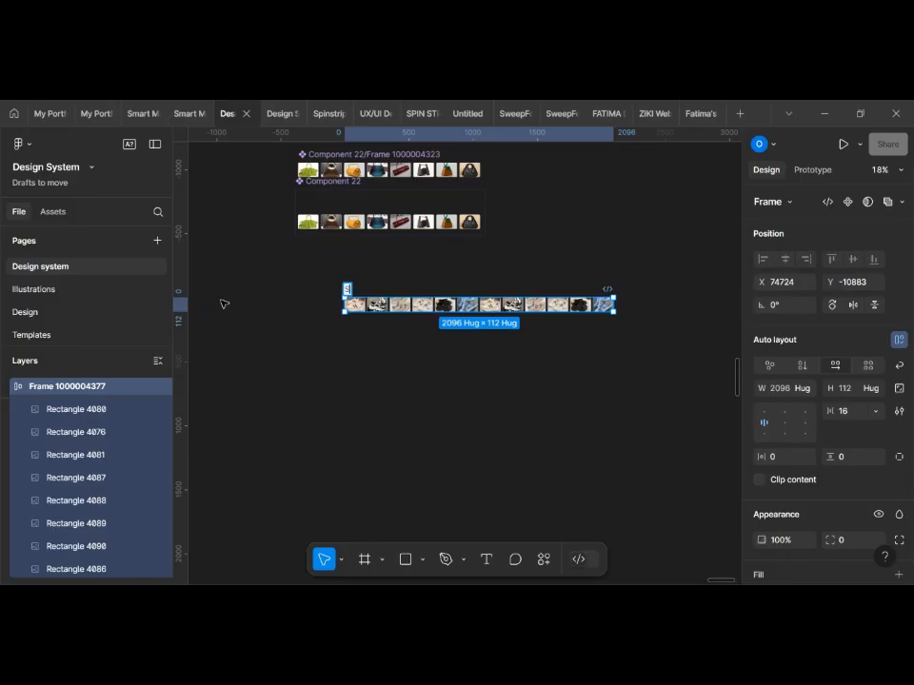
text(es)
key(Return)
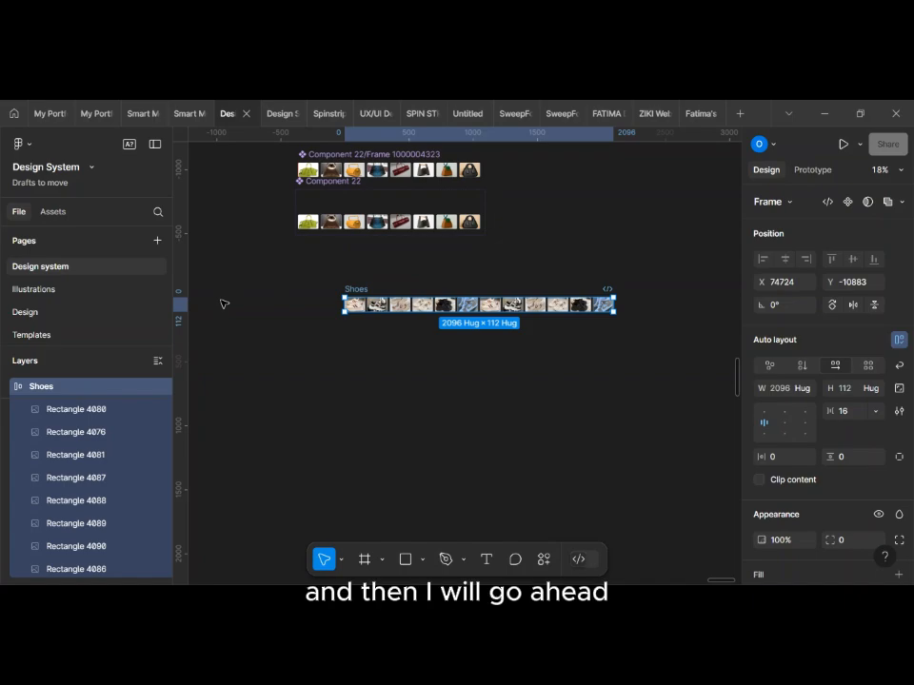
Step: Wrap the Shoes frame in a new outer frame with Frame selection and set the outer frame's width to 1440
right_click(473, 308)
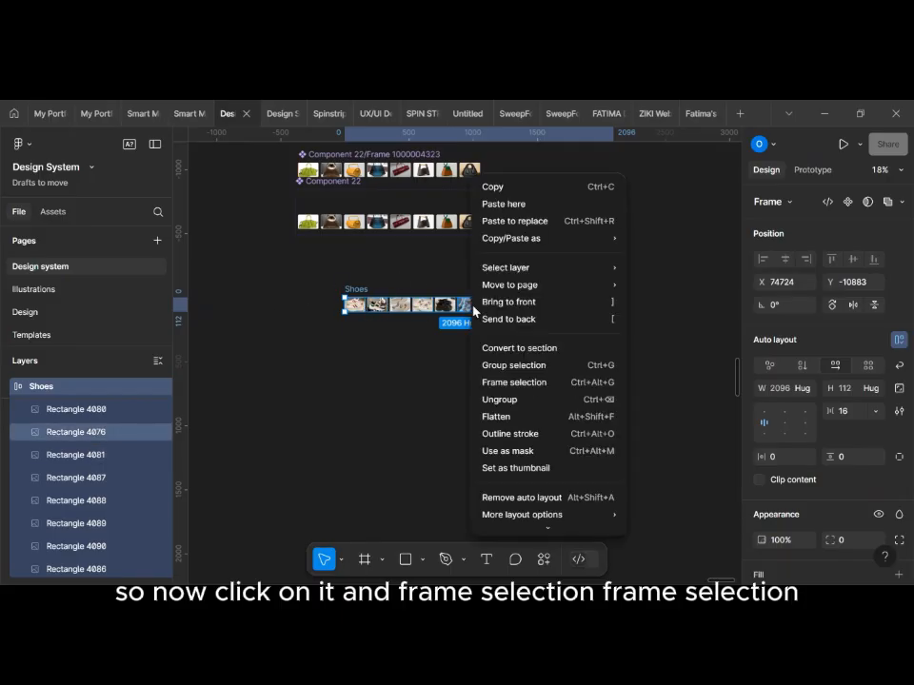
click(532, 382)
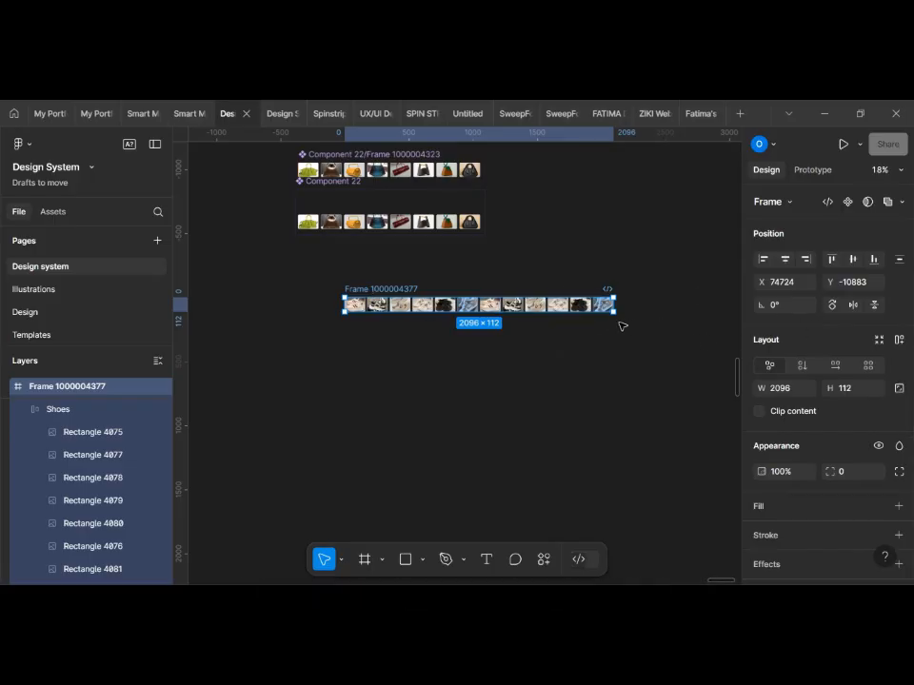
scroll(609, 318, up, 3)
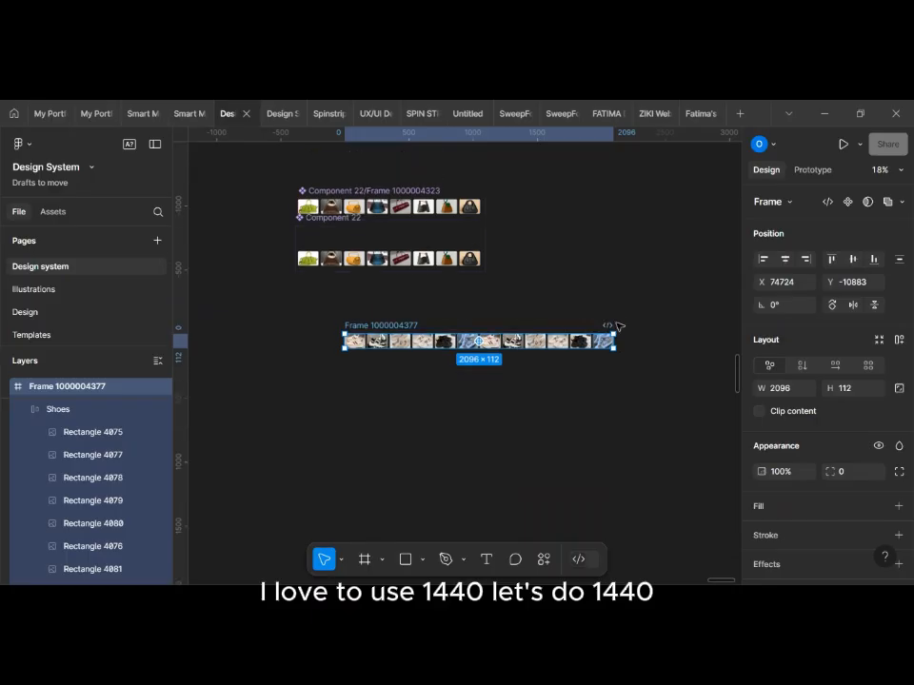
click(779, 390)
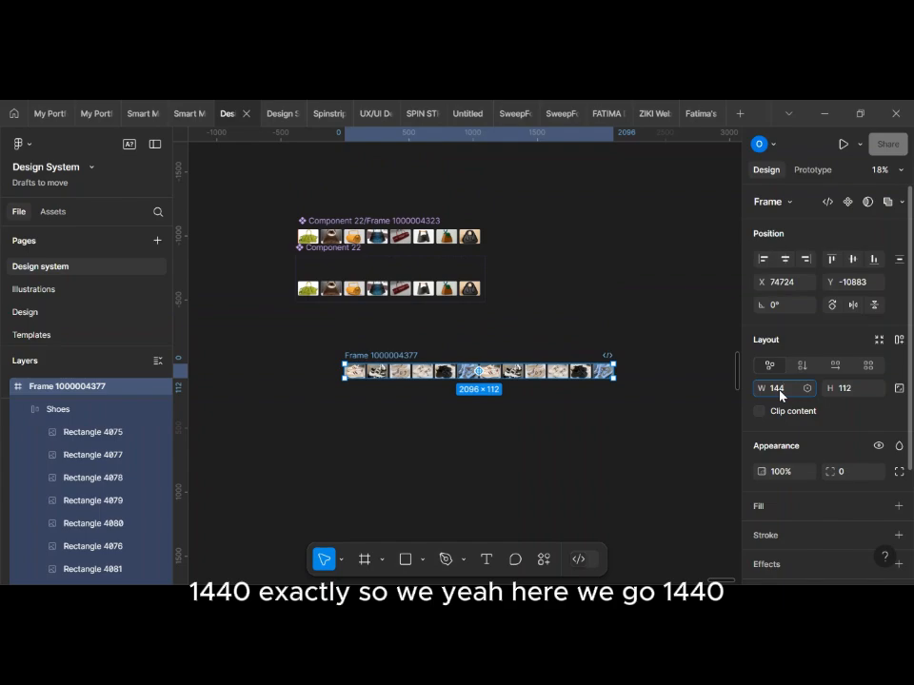
key(Return)
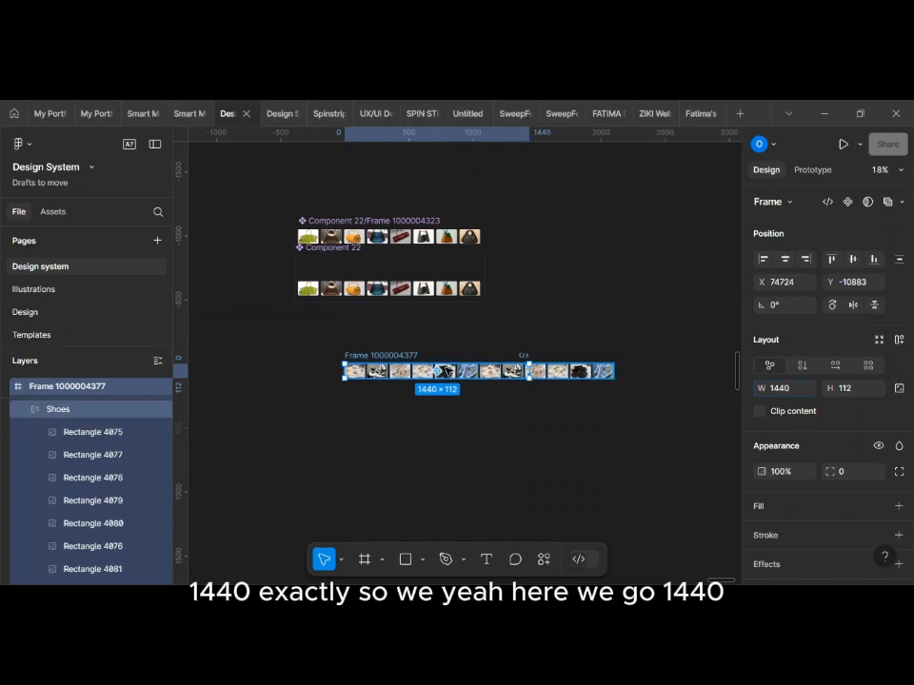
Step: Turn on Clip content for the outer frame so the shoes beyond its edge are hidden
scroll(445, 367, up, 3)
scroll(447, 371, down, 2)
scroll(446, 369, down, 2)
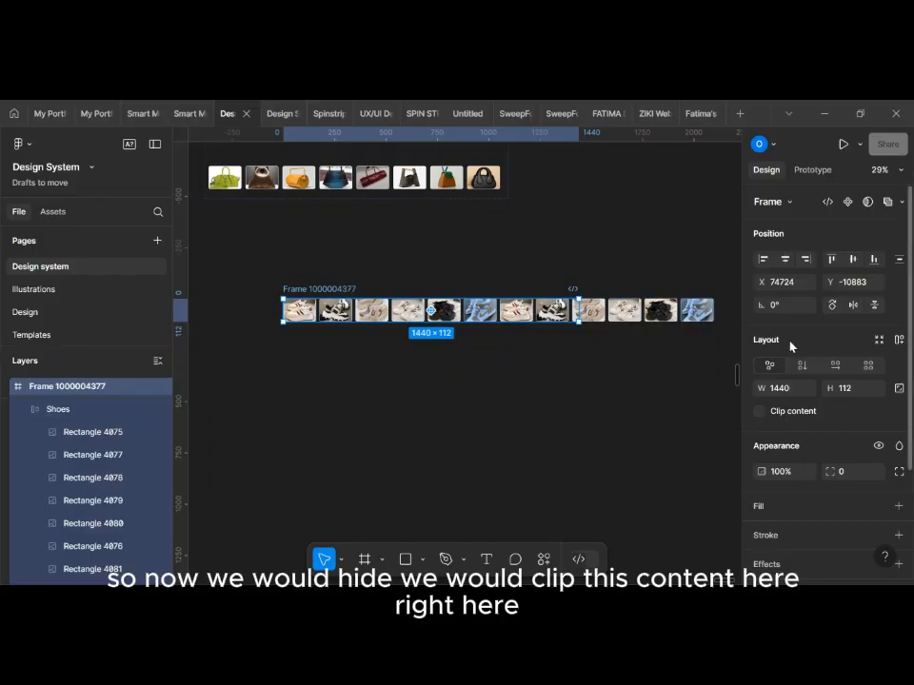
click(759, 413)
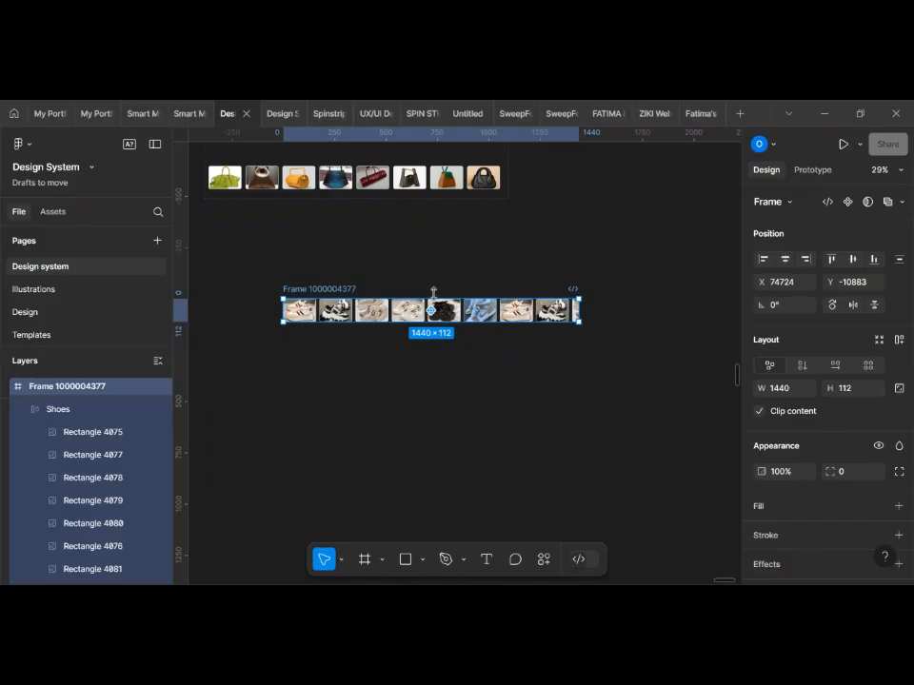
Step: Duplicate the clipped outer frame directly below the original, at about Y -10726
drag(390, 317, 394, 349)
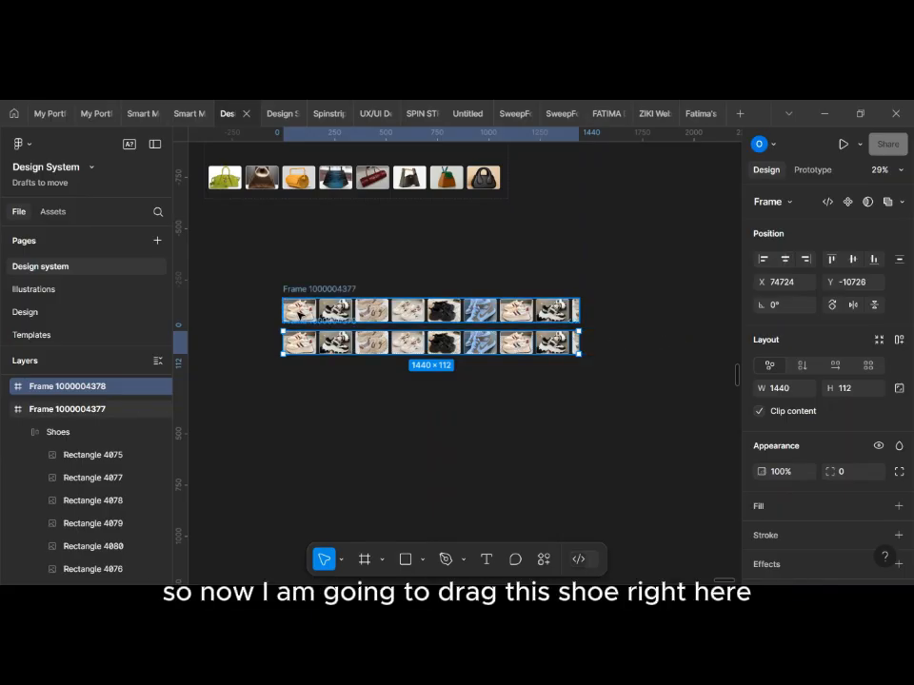
drag(298, 311, 405, 343)
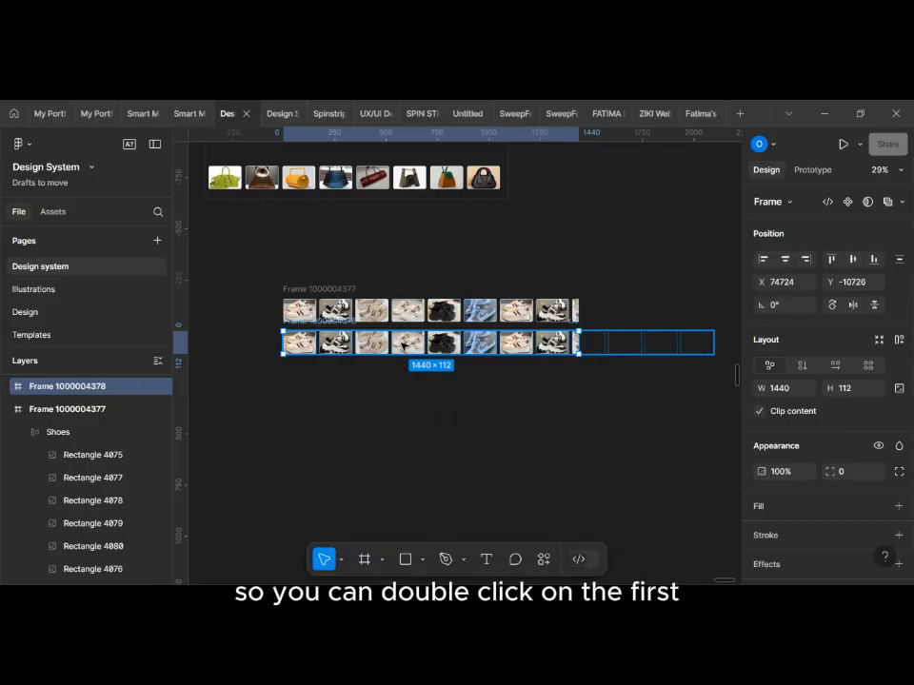
Step: Move the Shoes row inside the duplicate frame left to X -1055, Y 0, lining its repeated first shoe up with the original's first shoe
scroll(372, 334, up, 3)
double_click(373, 337)
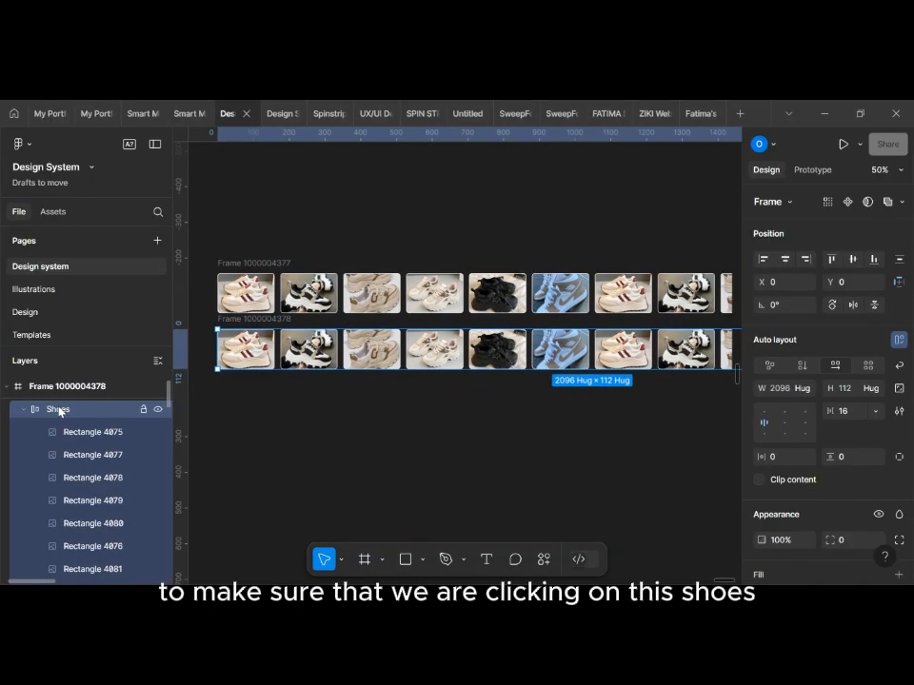
scroll(275, 394, down, 3)
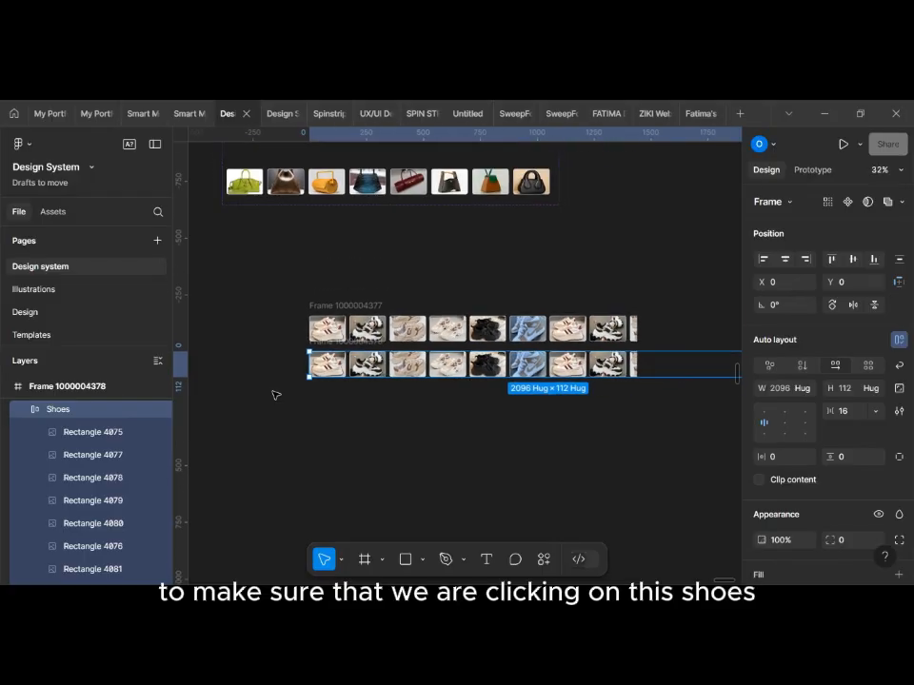
scroll(429, 350, up, 4)
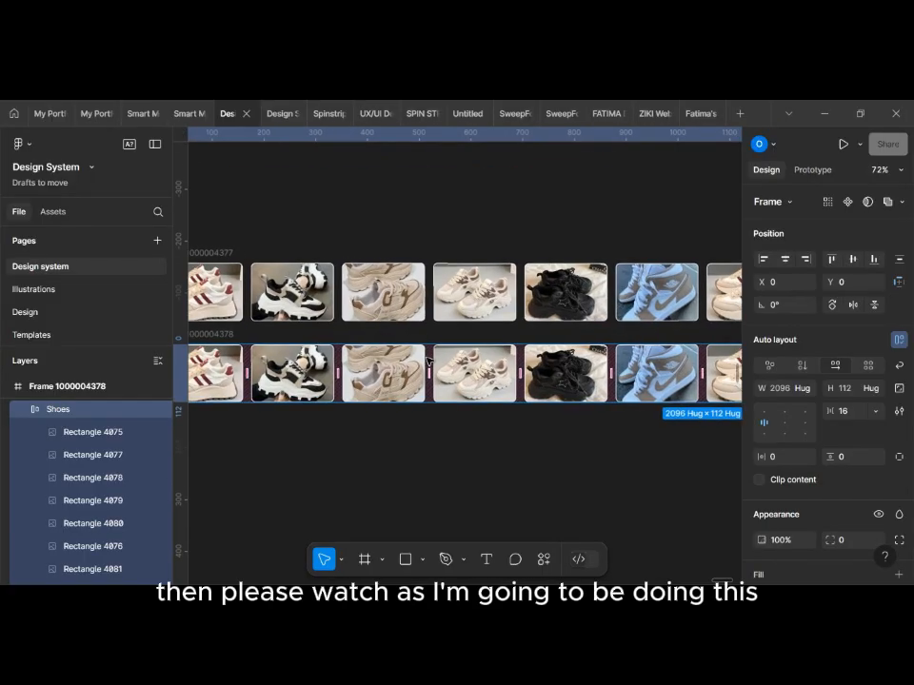
scroll(429, 359, down, 2)
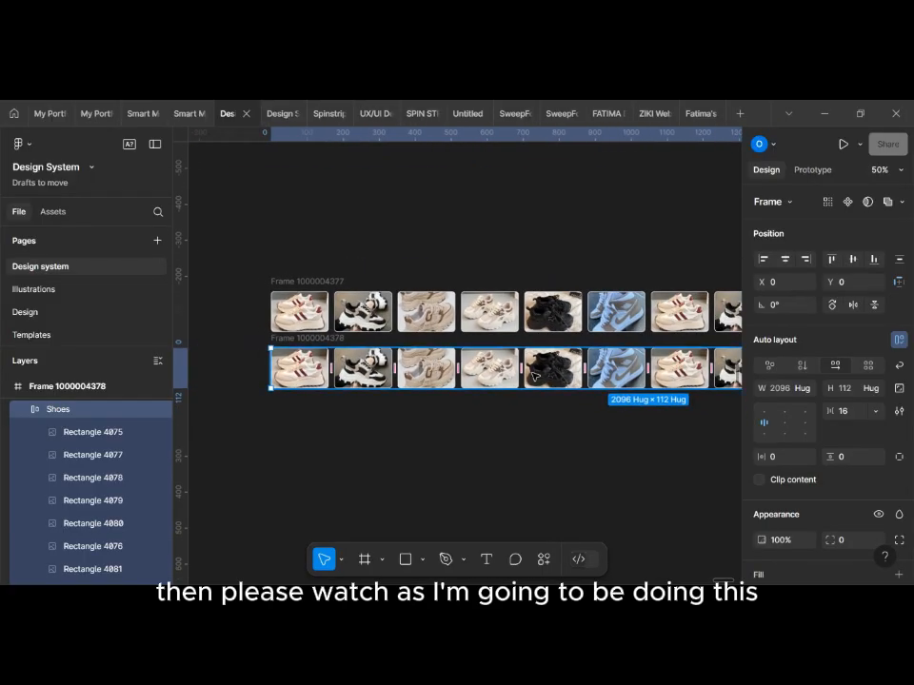
drag(545, 378, 455, 376)
drag(433, 375, 349, 378)
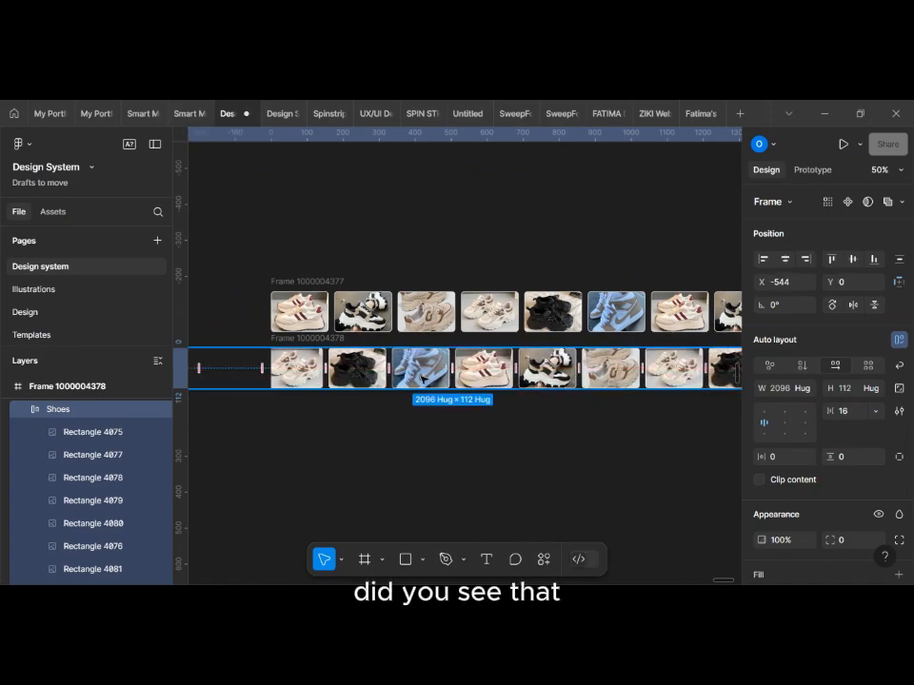
drag(476, 380, 329, 380)
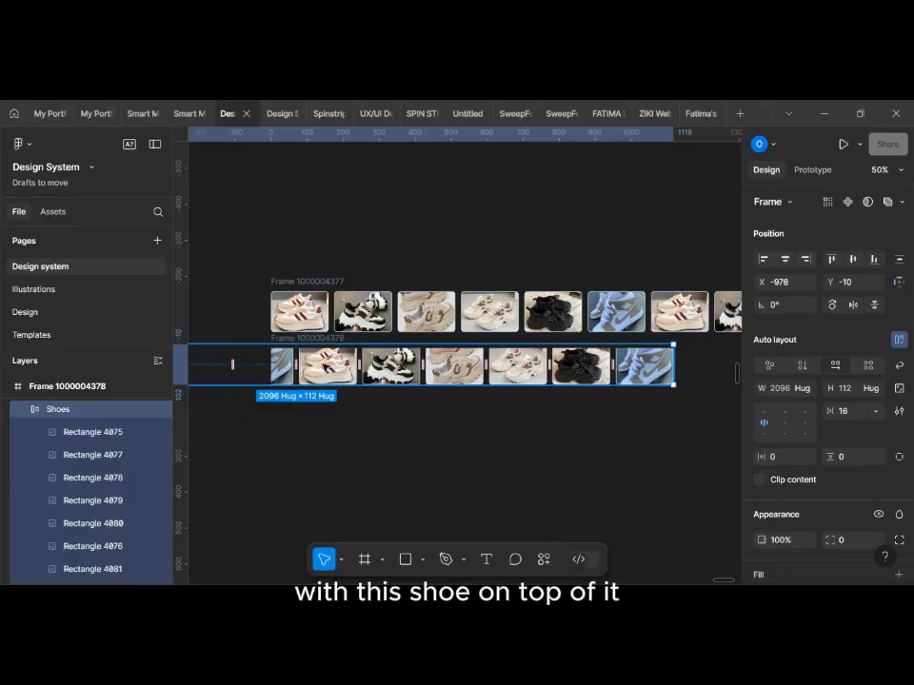
drag(329, 368, 307, 367)
scroll(304, 368, up, 2)
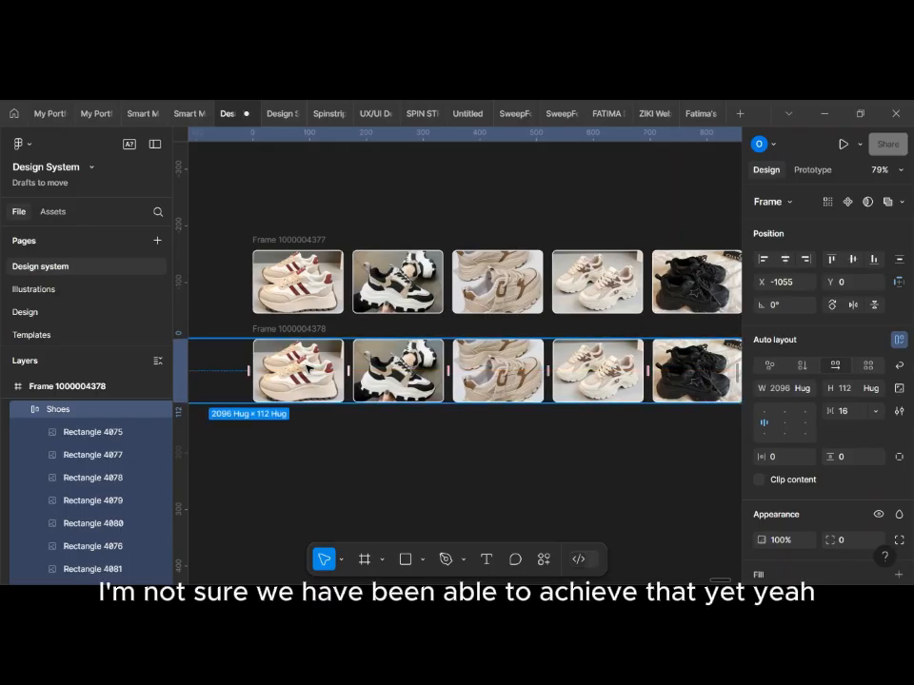
scroll(306, 367, down, 3)
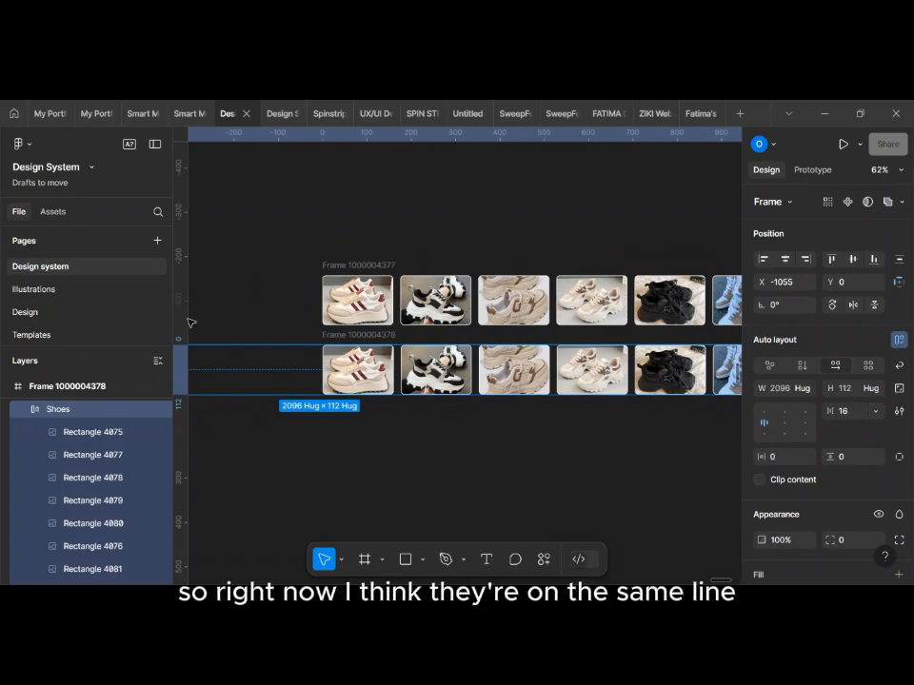
Step: Add a vertical ruler guide and align it with the left edge of both shoe frames at 74724
click(228, 298)
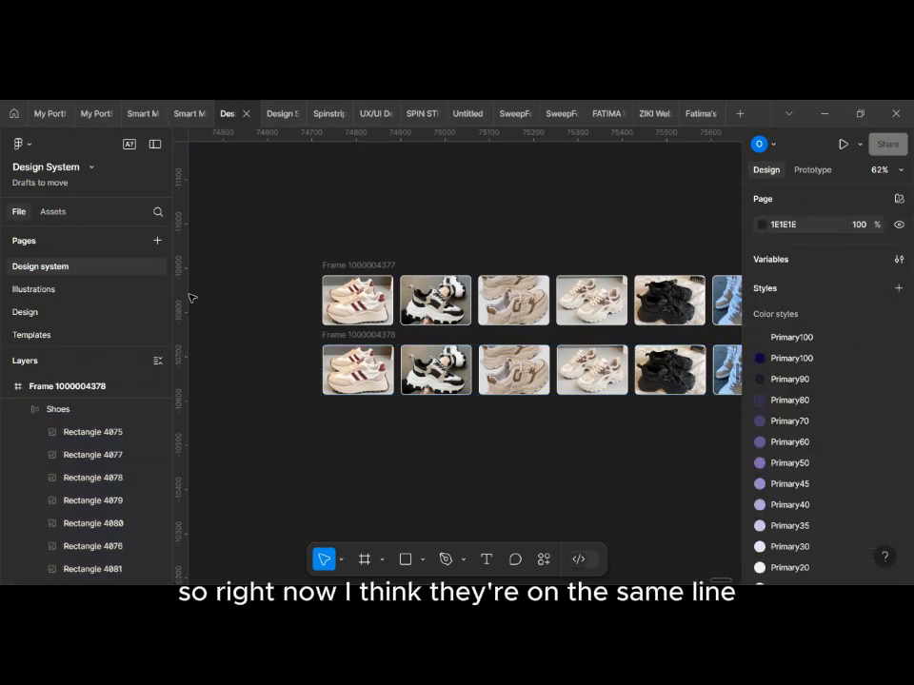
drag(181, 287, 314, 284)
scroll(312, 283, up, 5)
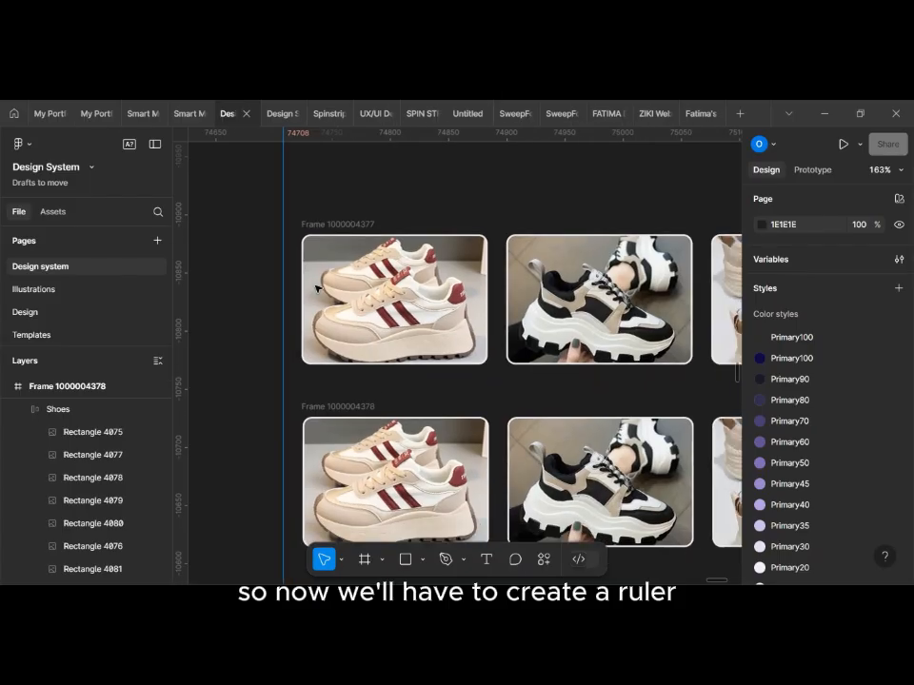
scroll(317, 287, down, 2)
drag(282, 261, 301, 260)
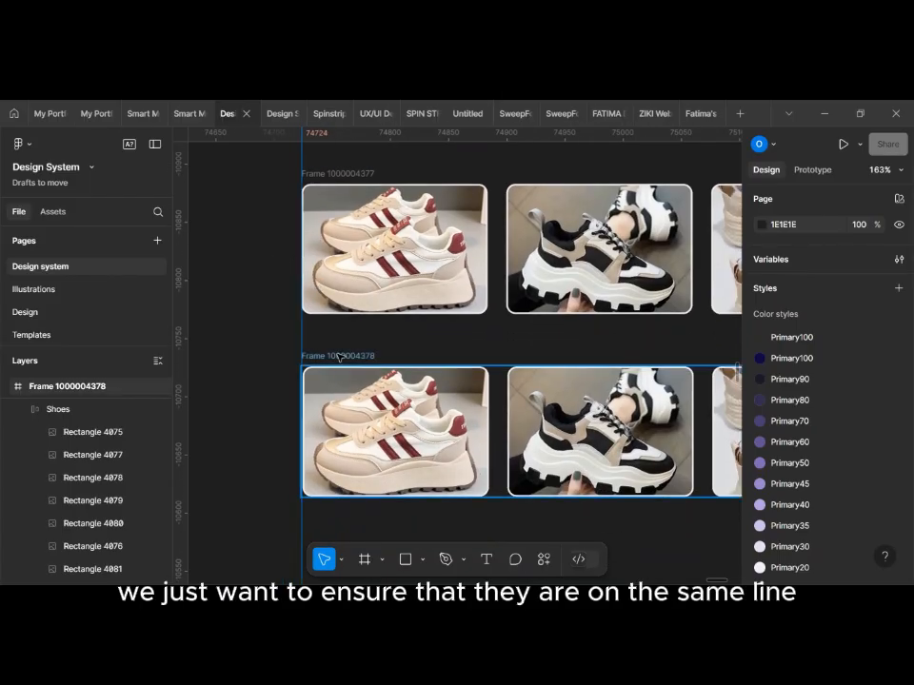
Step: Shift the duplicate's inner Shoes row to X -1056 so its shoe meets the vertical guide exactly
click(336, 389)
double_click(334, 389)
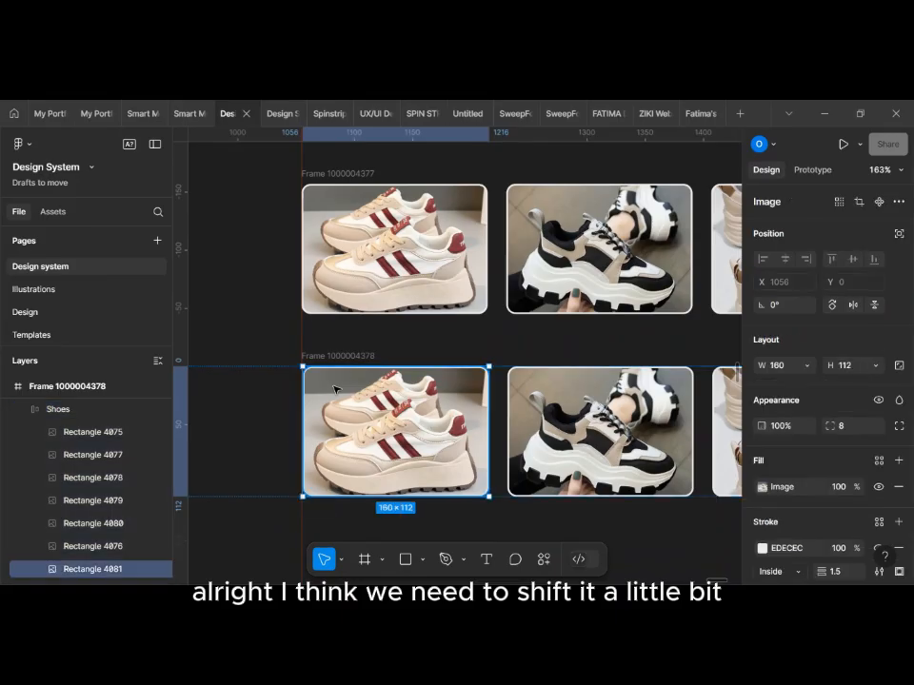
click(59, 409)
scroll(485, 407, left, 2)
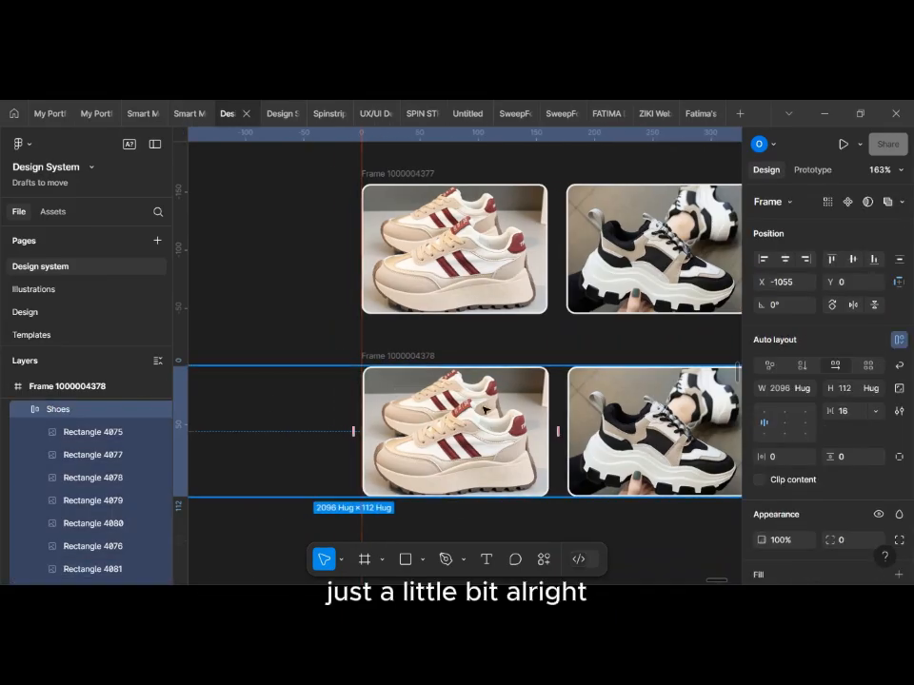
drag(486, 409, 499, 403)
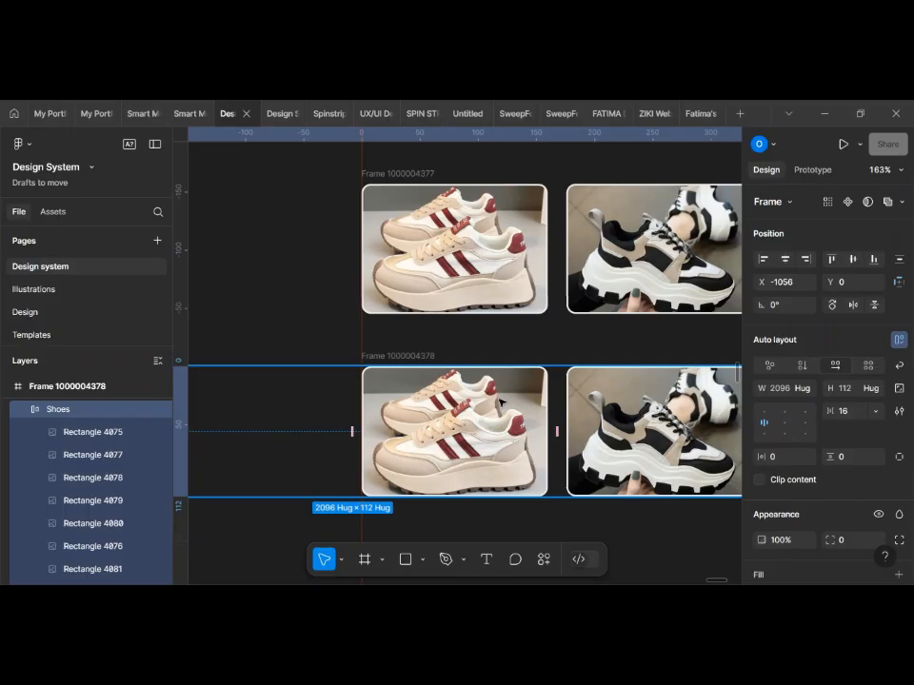
scroll(385, 303, up, 5)
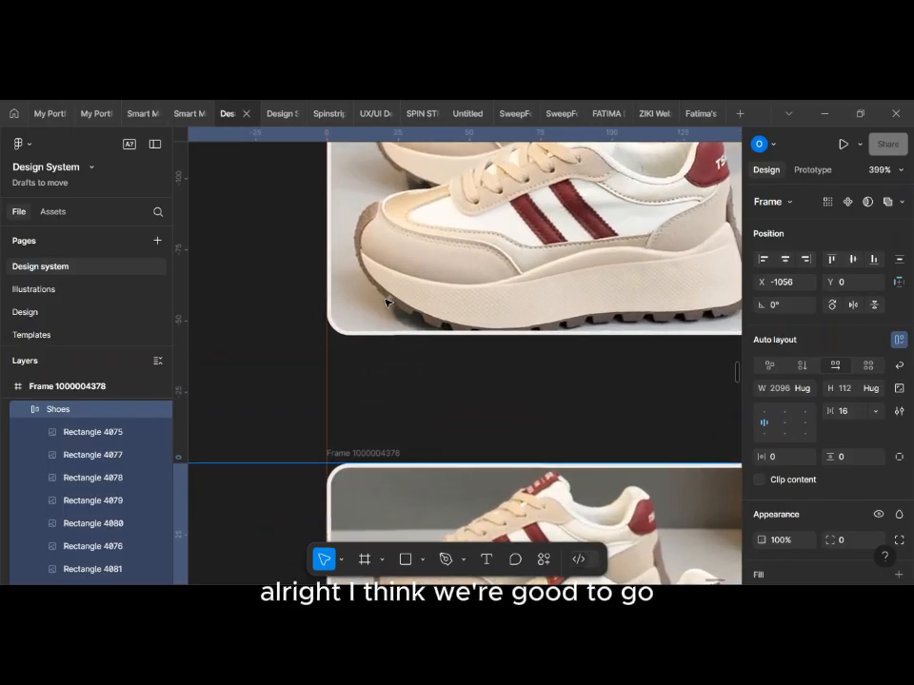
scroll(385, 303, down, 5)
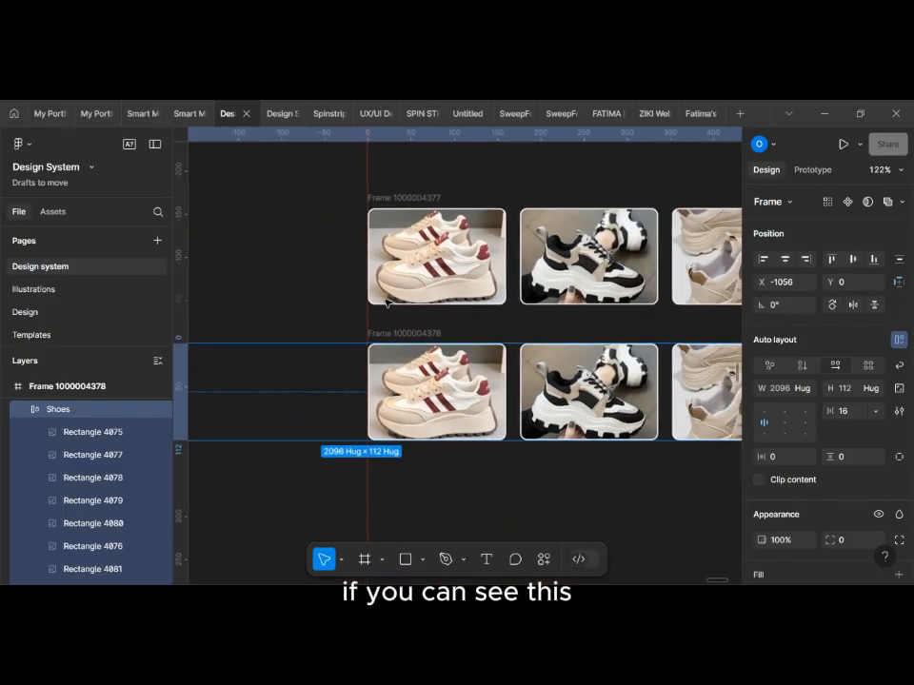
scroll(385, 303, down, 1)
scroll(385, 303, down, 3)
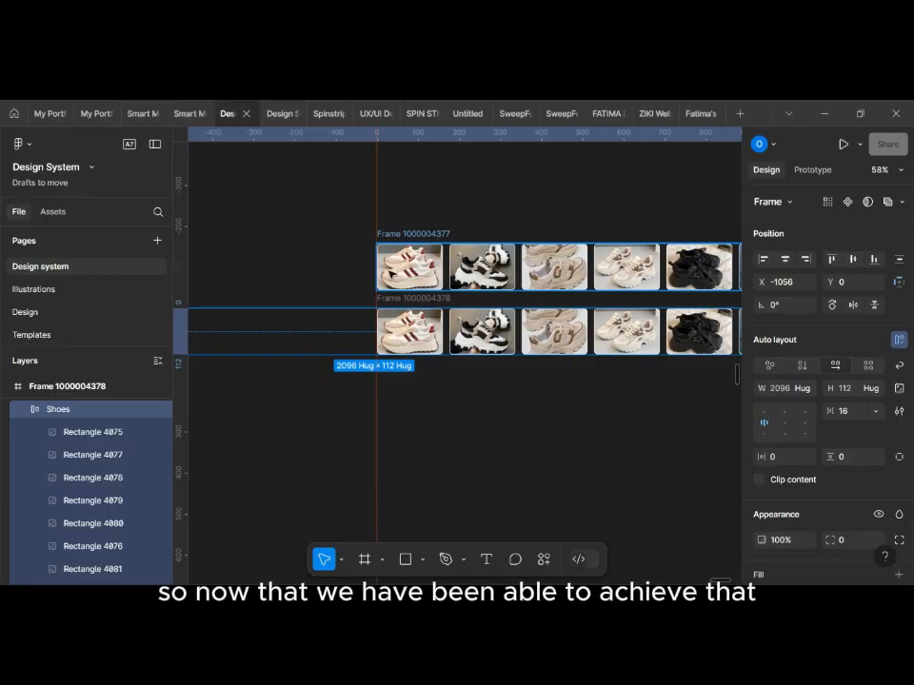
Step: Select both 1440-wide shoe frames together and turn them into a component set
scroll(391, 273, right, 3)
scroll(391, 273, down, 3)
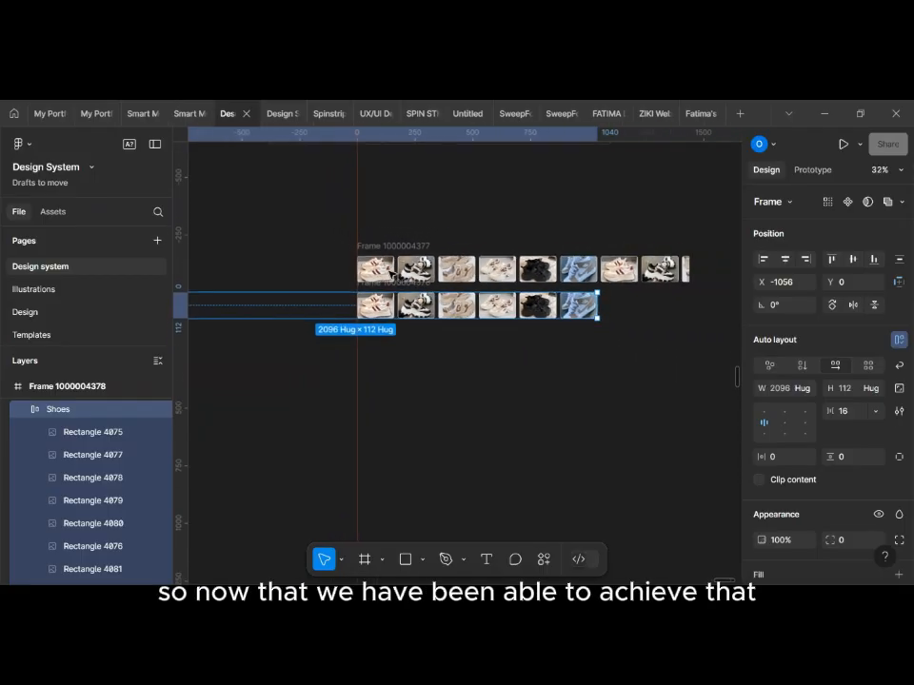
click(411, 209)
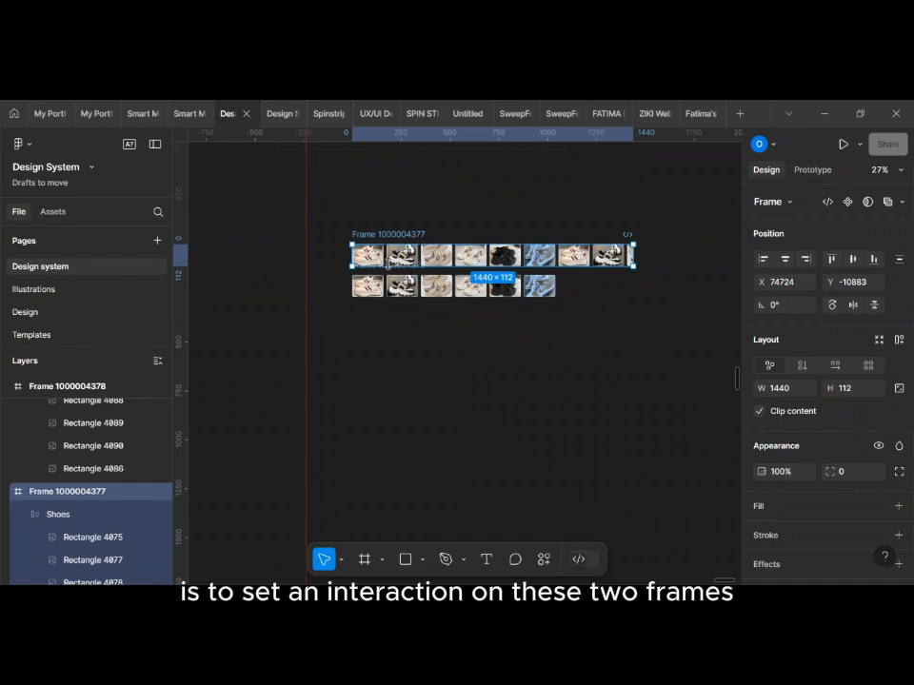
click(390, 267)
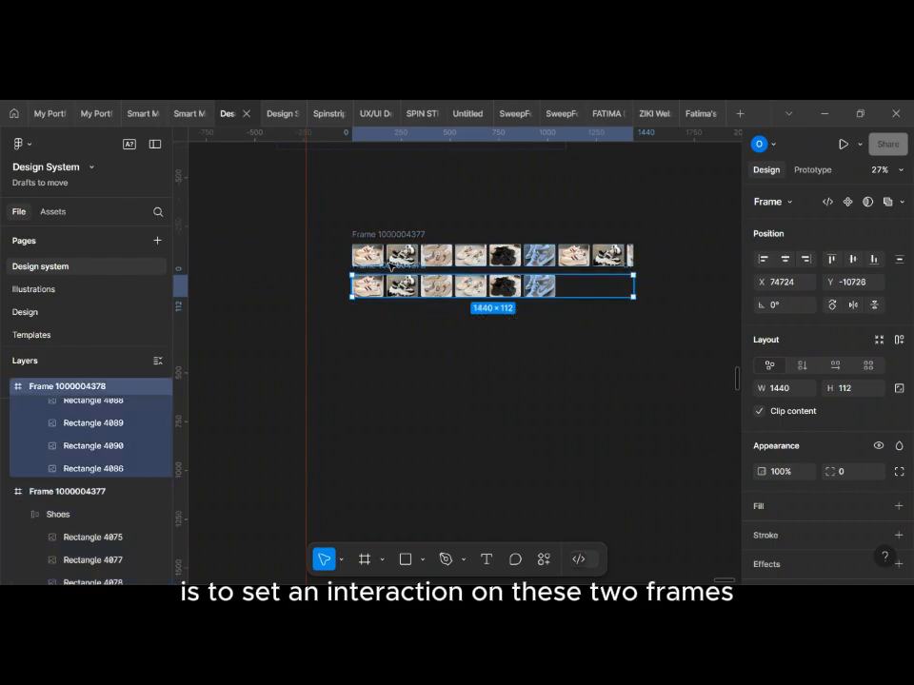
scroll(390, 267, up, 1)
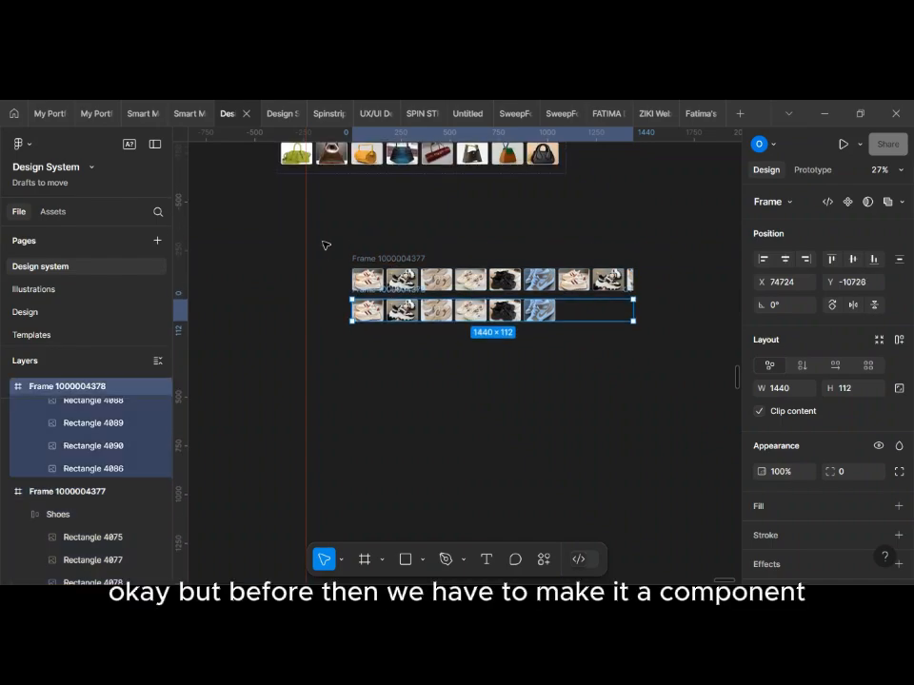
click(499, 225)
drag(665, 339, 671, 382)
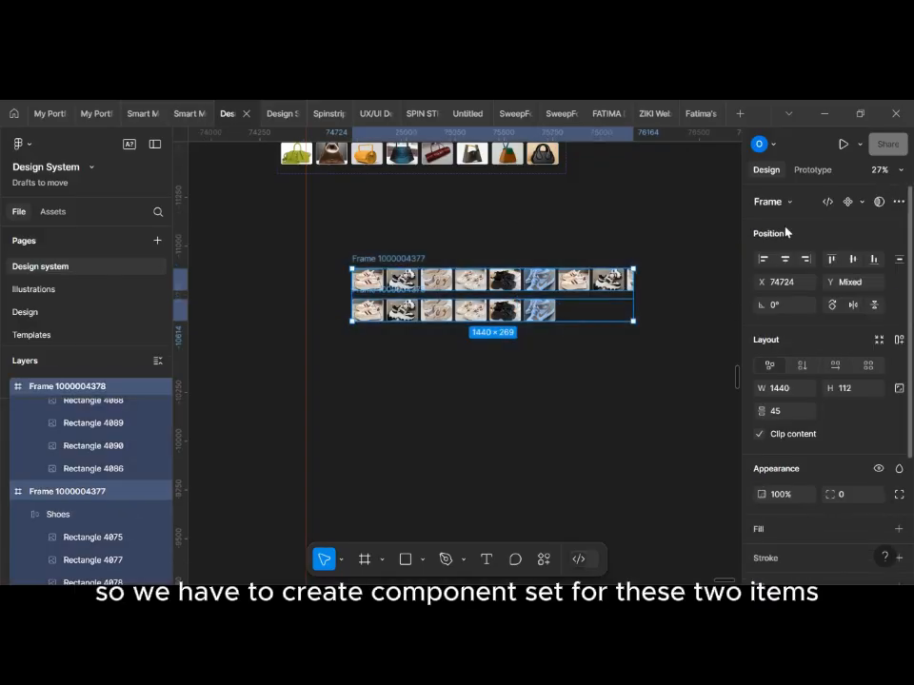
click(862, 201)
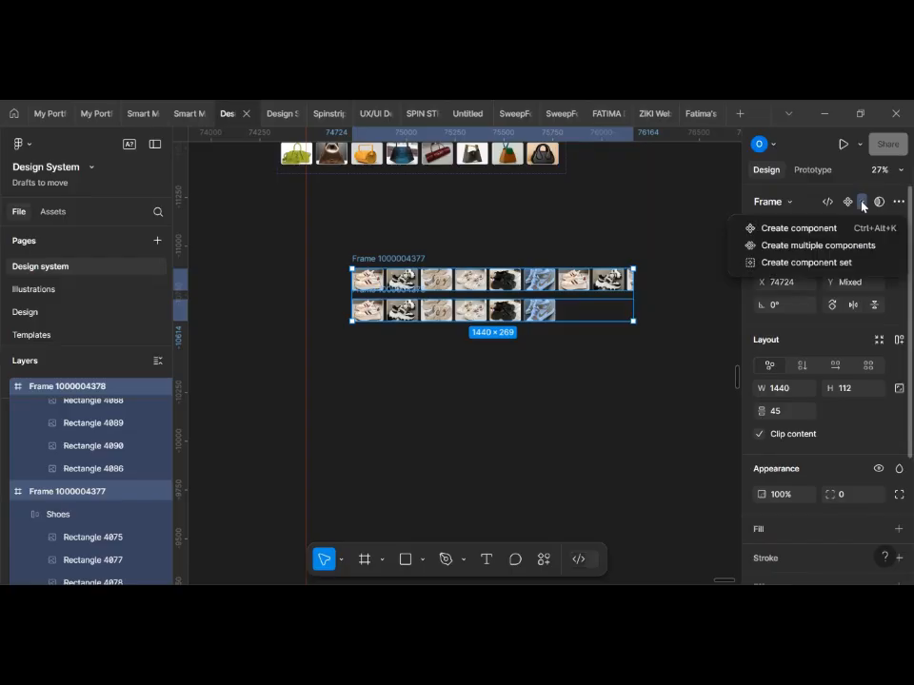
click(810, 263)
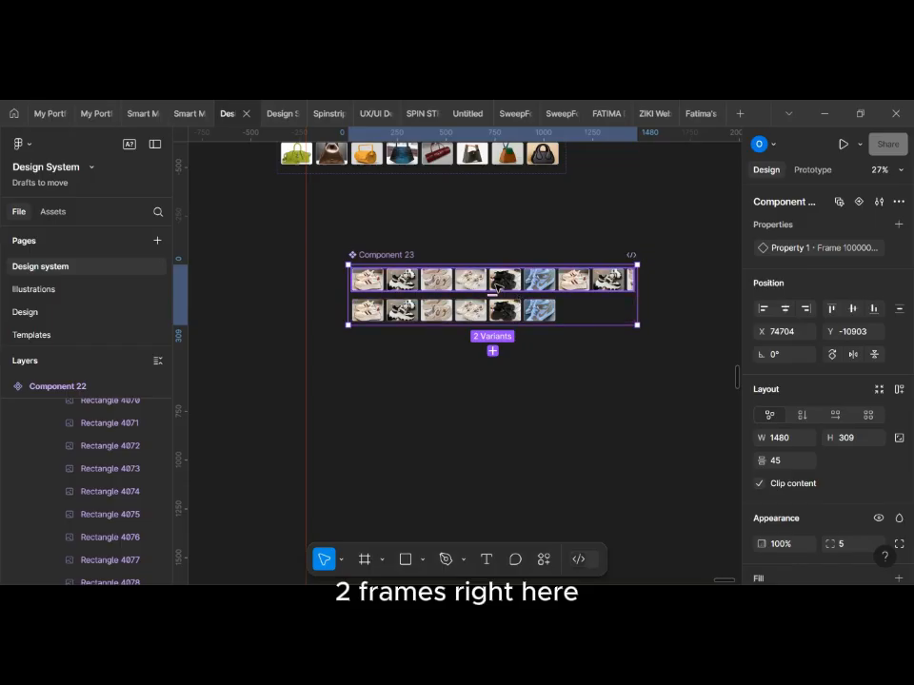
Step: Add a prototype interaction on the upper shoe variant that changes it to the lower variant
scroll(495, 286, up, 3)
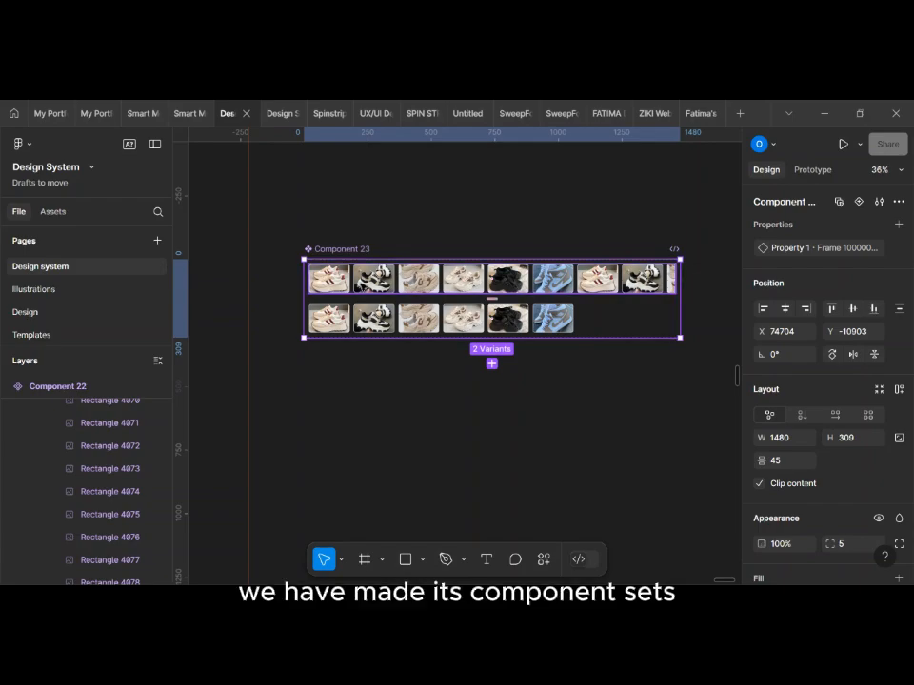
double_click(495, 283)
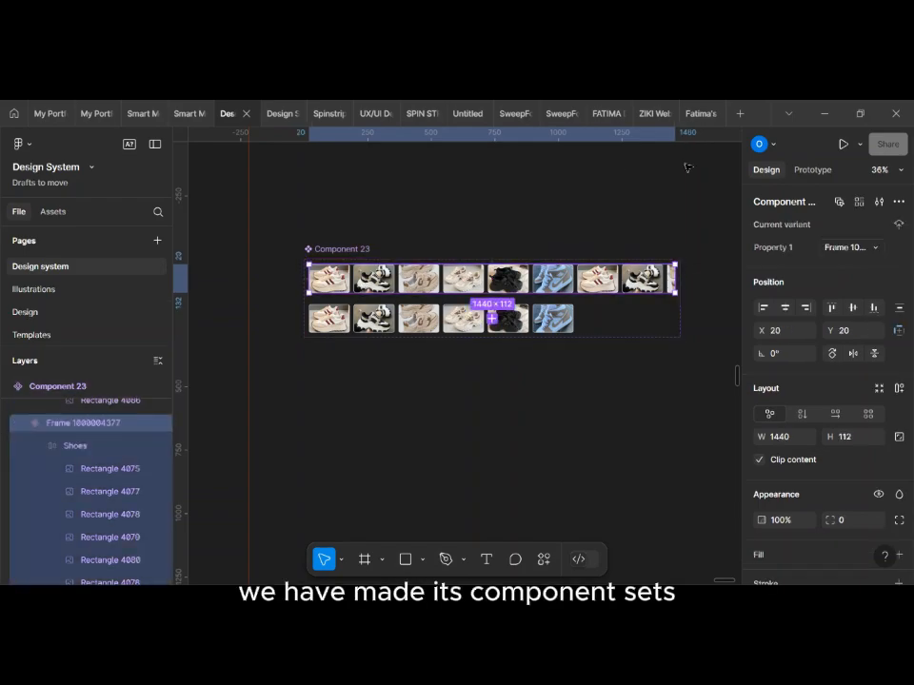
click(802, 171)
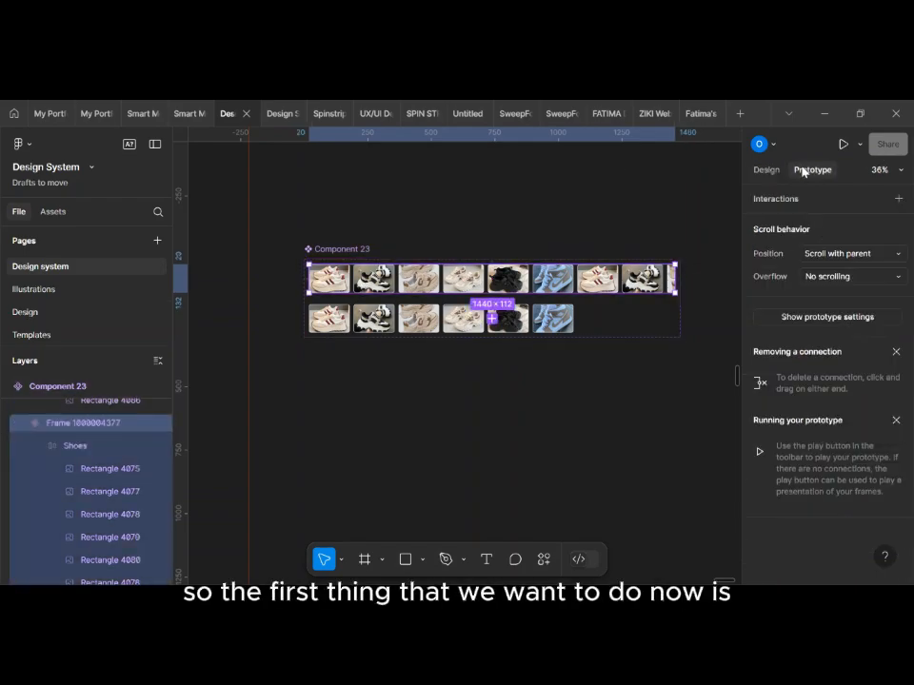
click(767, 203)
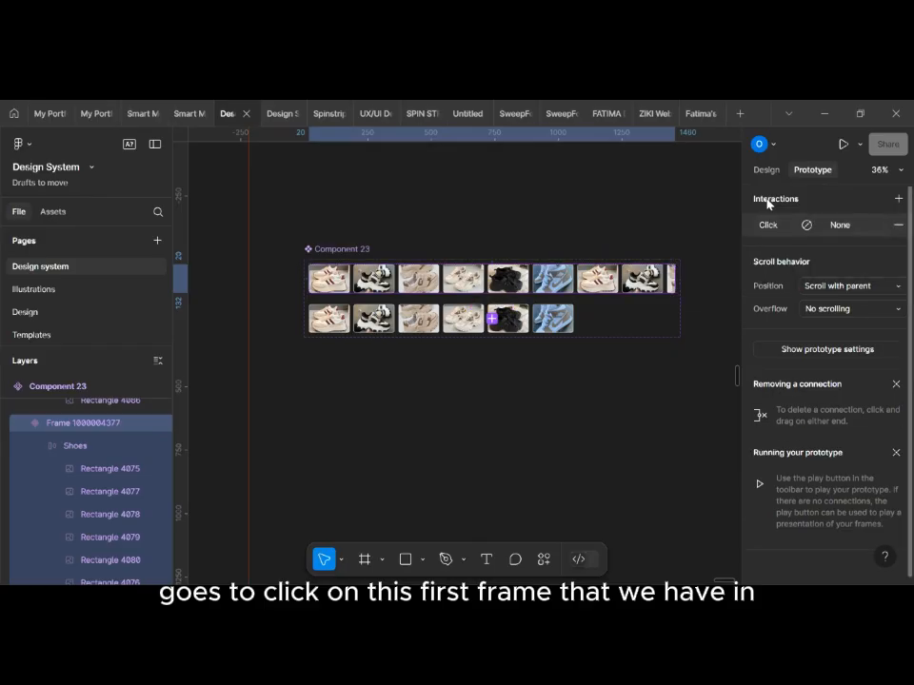
click(491, 289)
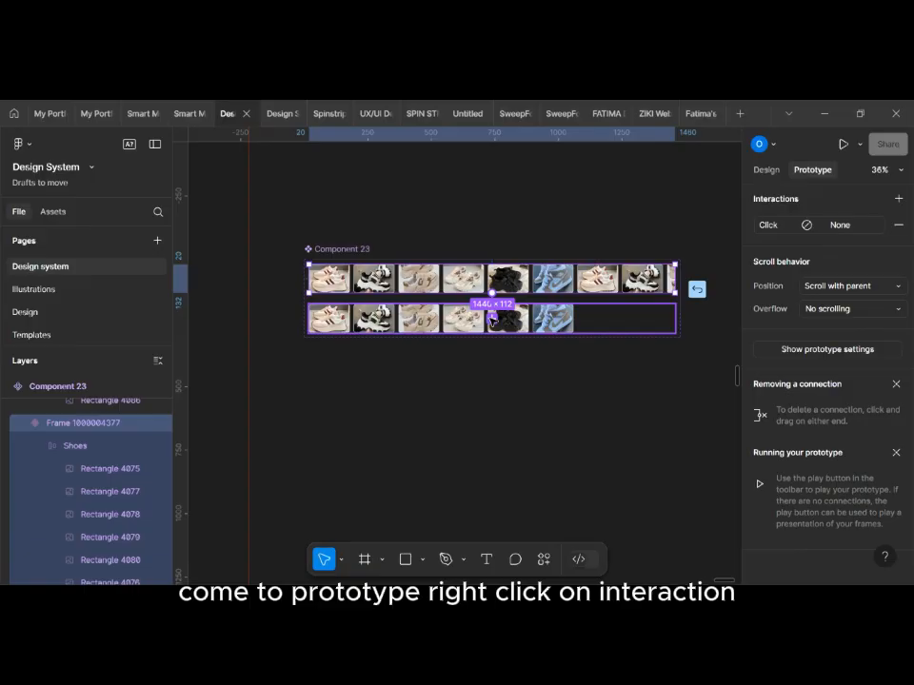
drag(491, 318, 491, 318)
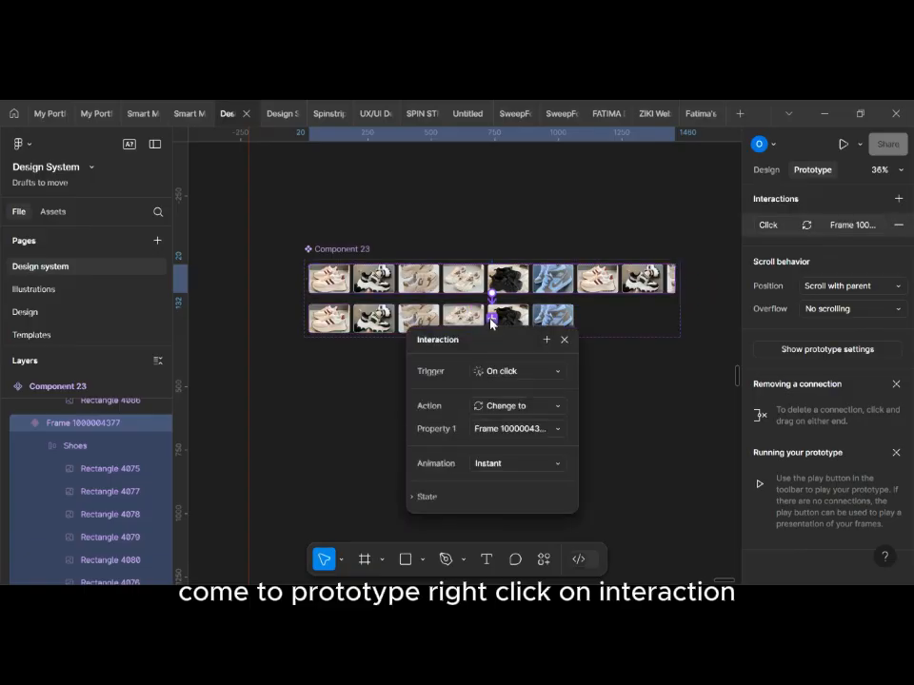
Step: Set the interaction's trigger to After delay with a 1 ms delay and its animation to Smart animate
click(548, 379)
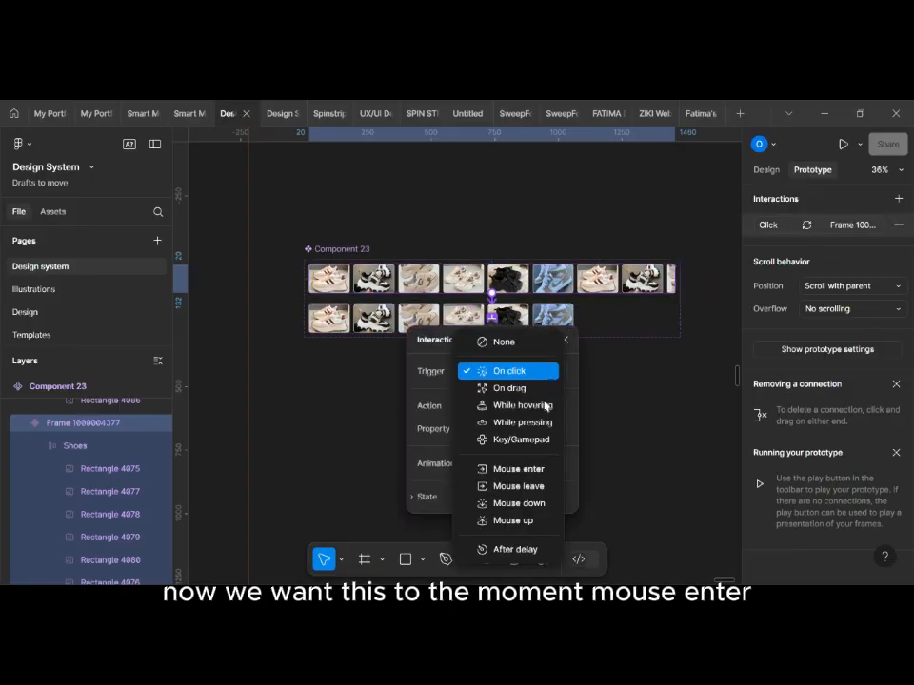
click(516, 551)
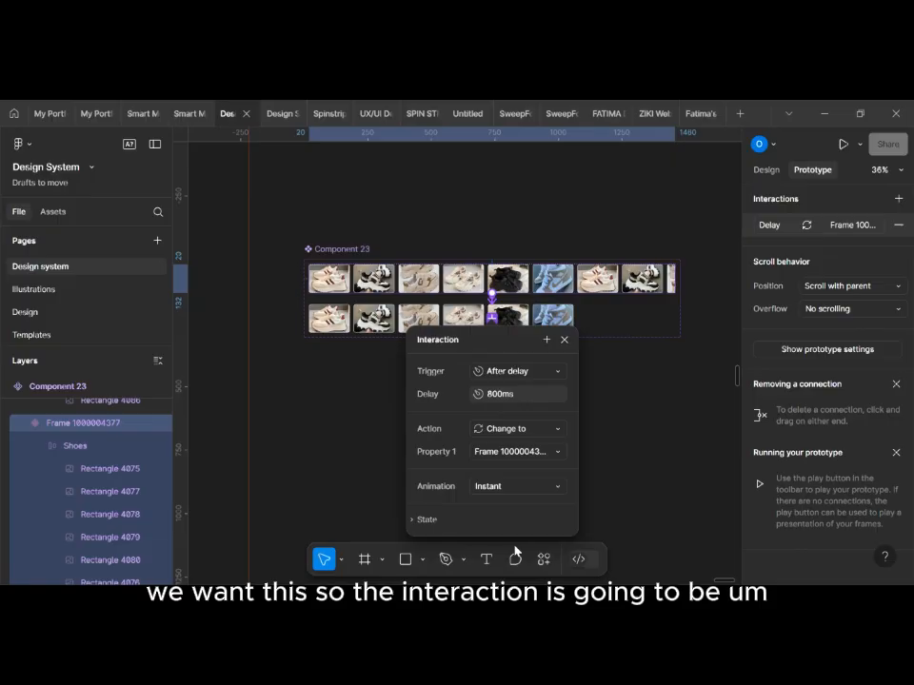
click(500, 397)
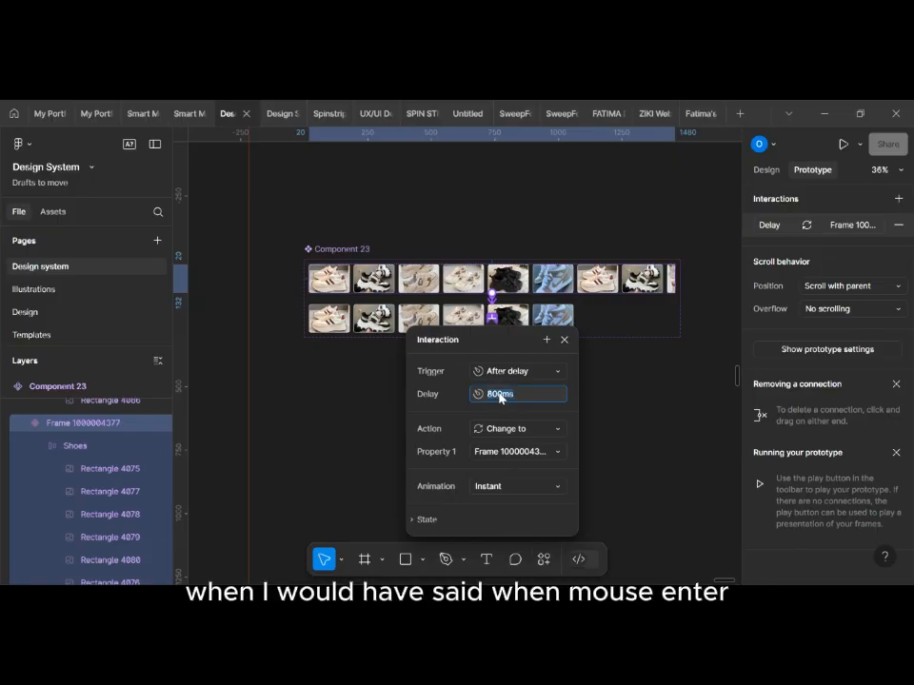
text(1)
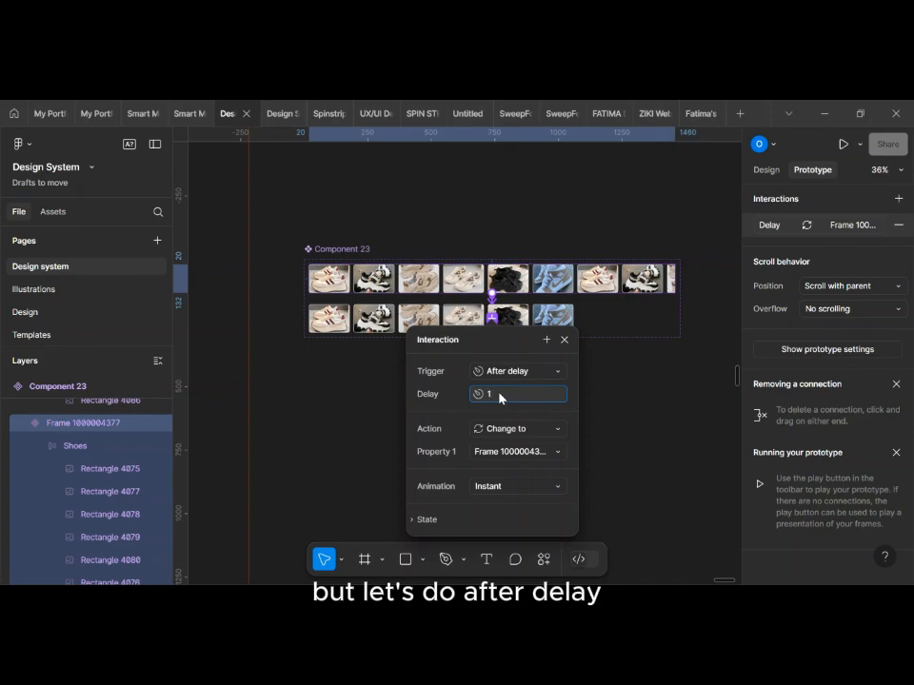
click(546, 488)
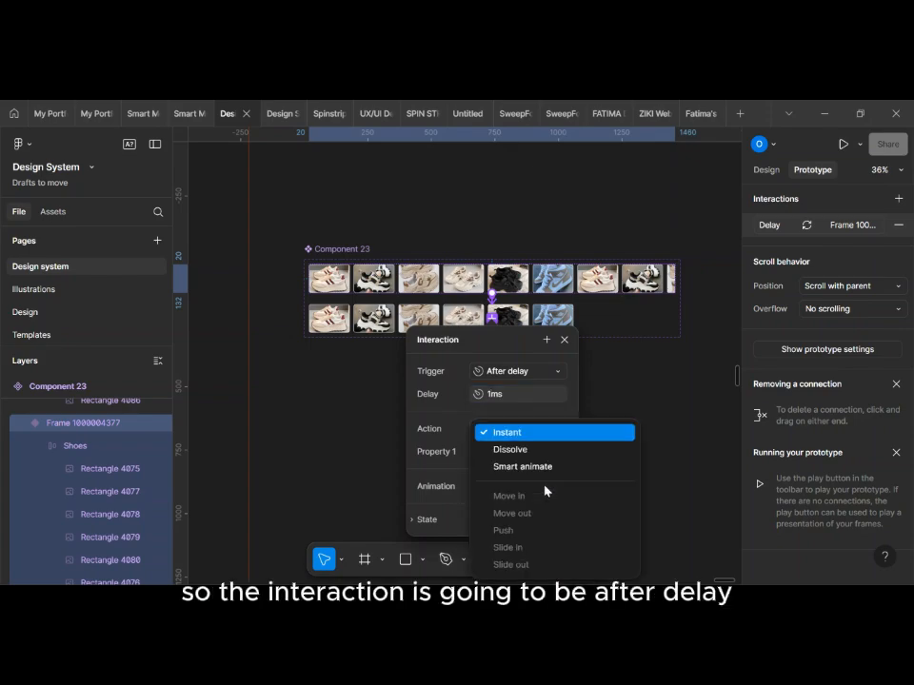
click(536, 467)
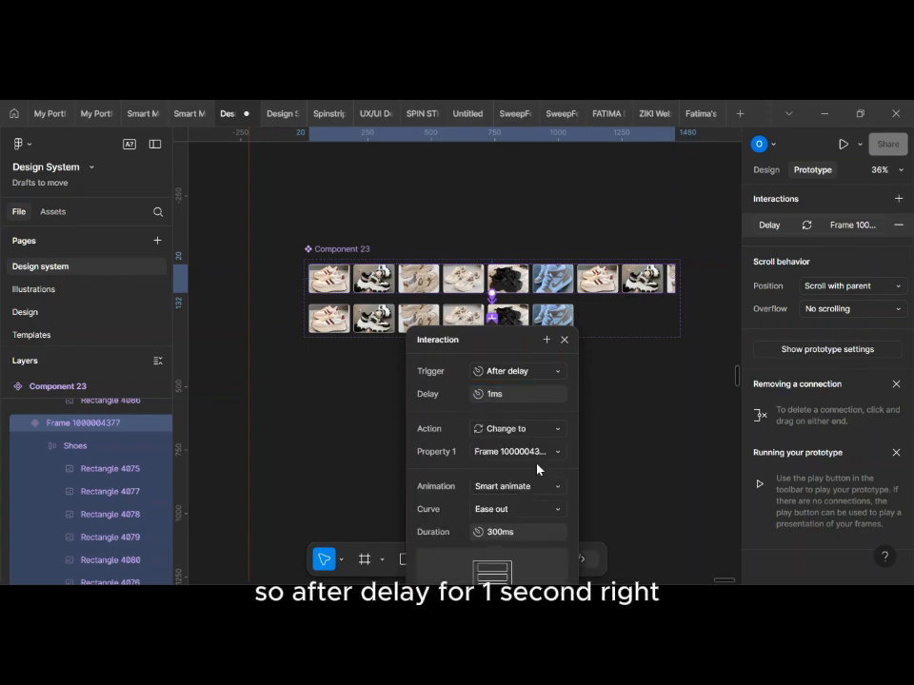
Step: Set the upper shoe variant's interaction to a Linear curve with a 10000 ms duration
click(551, 511)
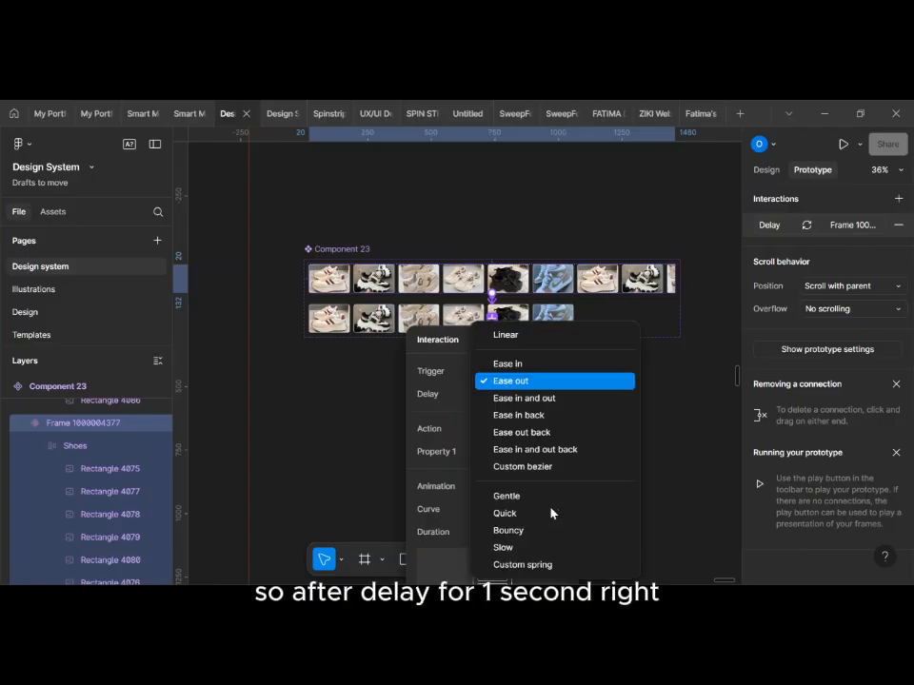
click(520, 337)
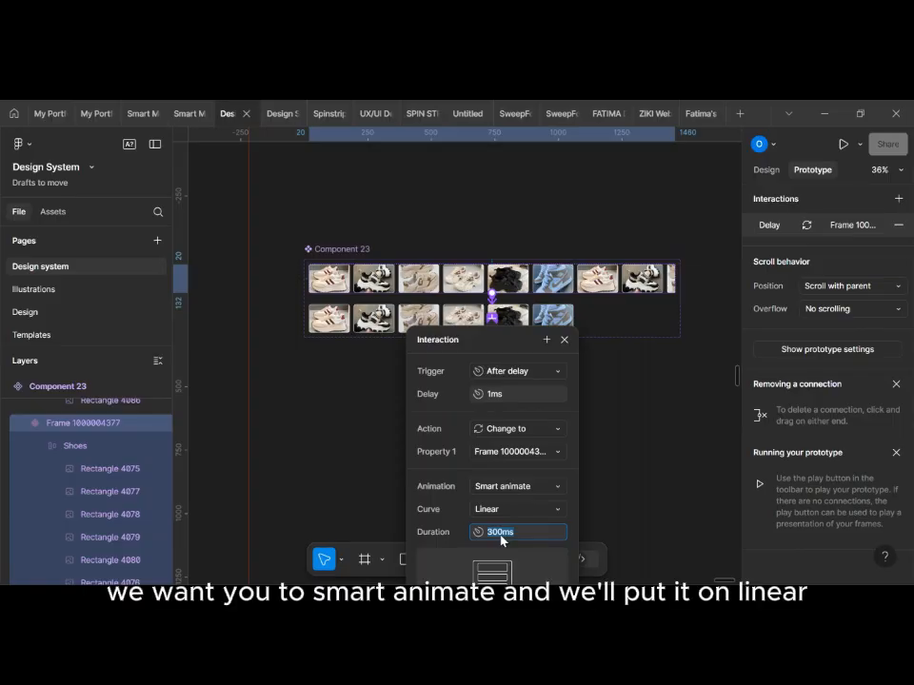
text(10000)
key(Return)
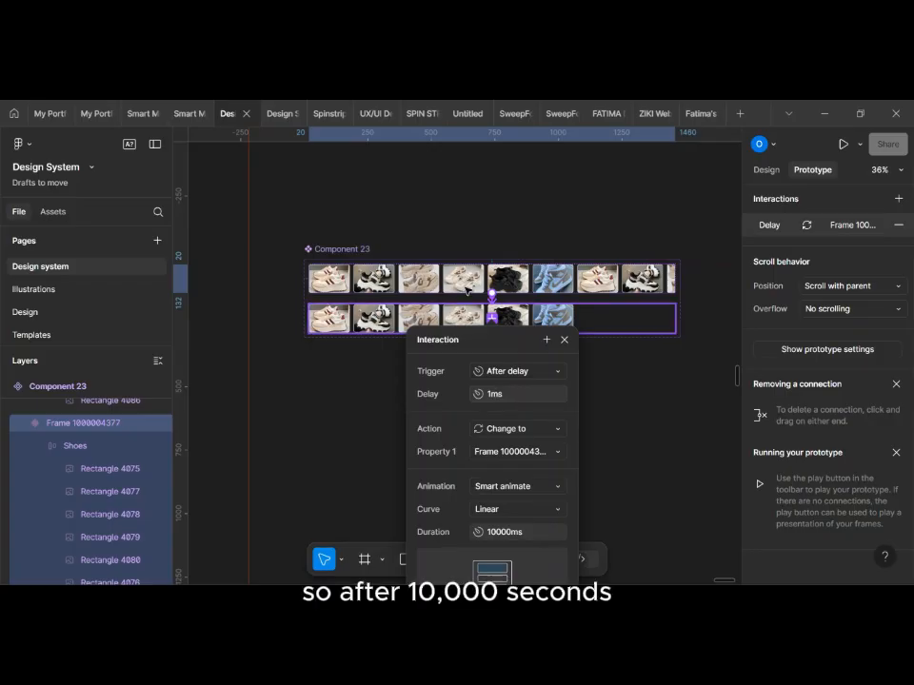
click(440, 302)
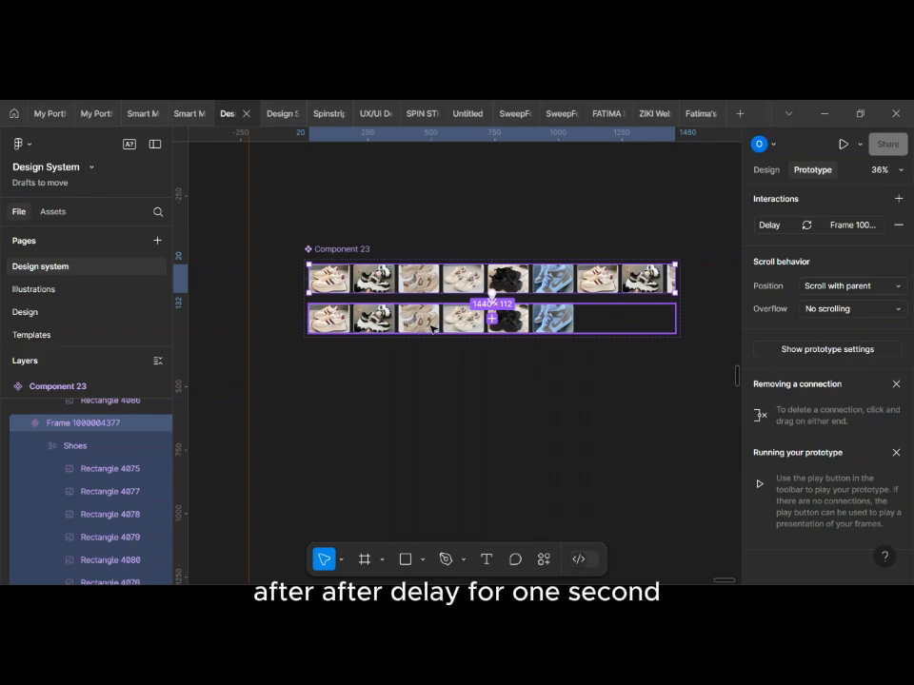
Step: Link the lower shoe variant back to the upper one with an After delay trigger of 1 ms
click(459, 314)
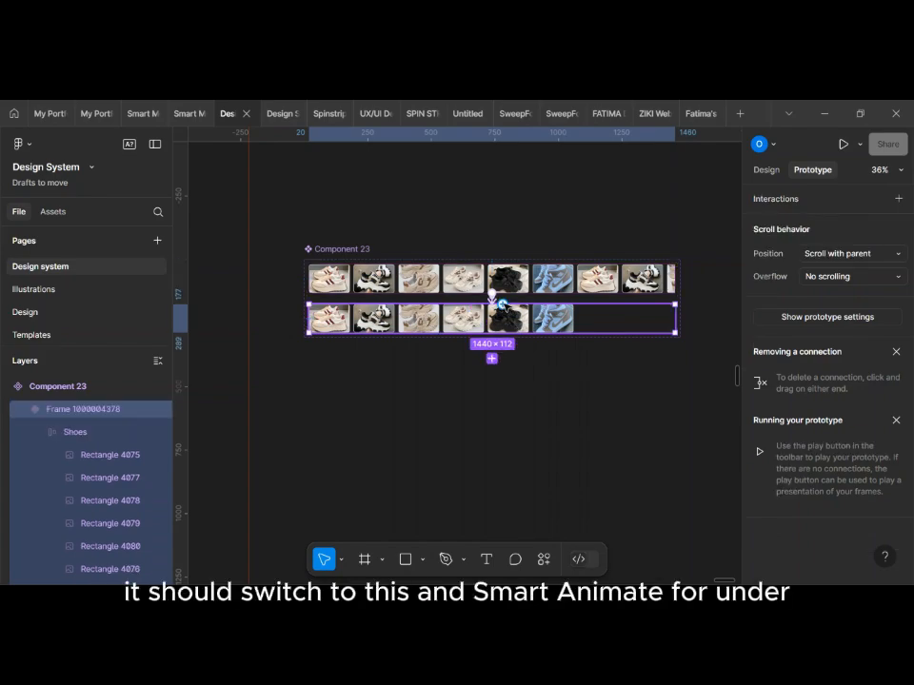
drag(491, 303, 507, 280)
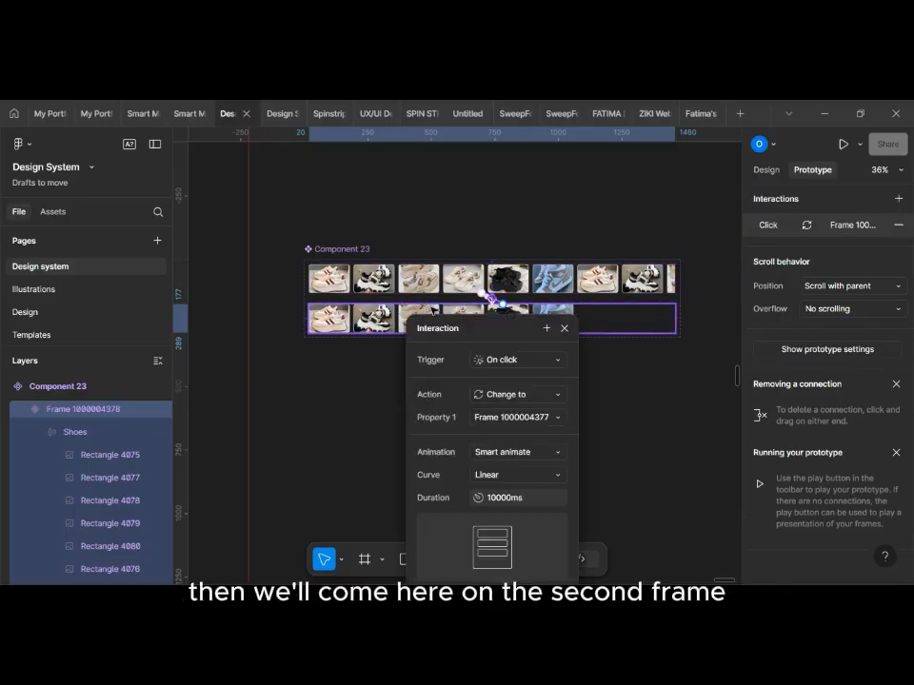
click(530, 364)
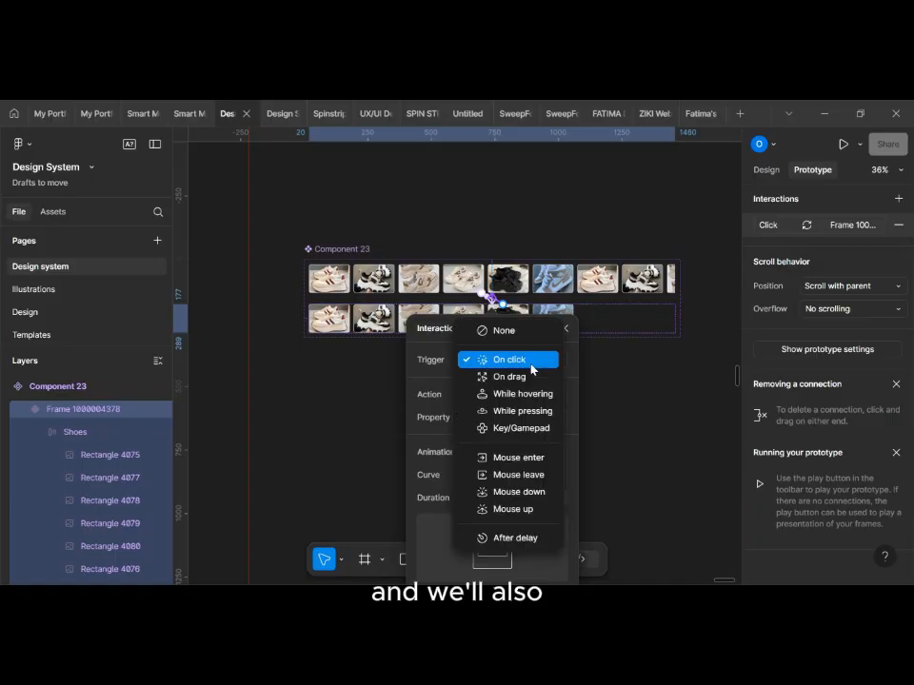
click(524, 537)
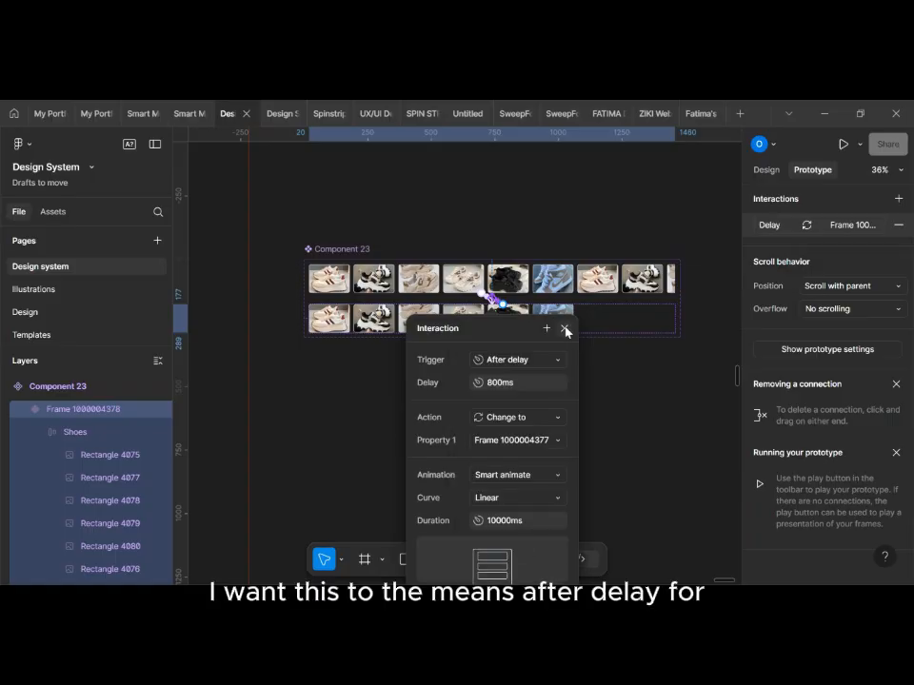
click(503, 383)
text(1)
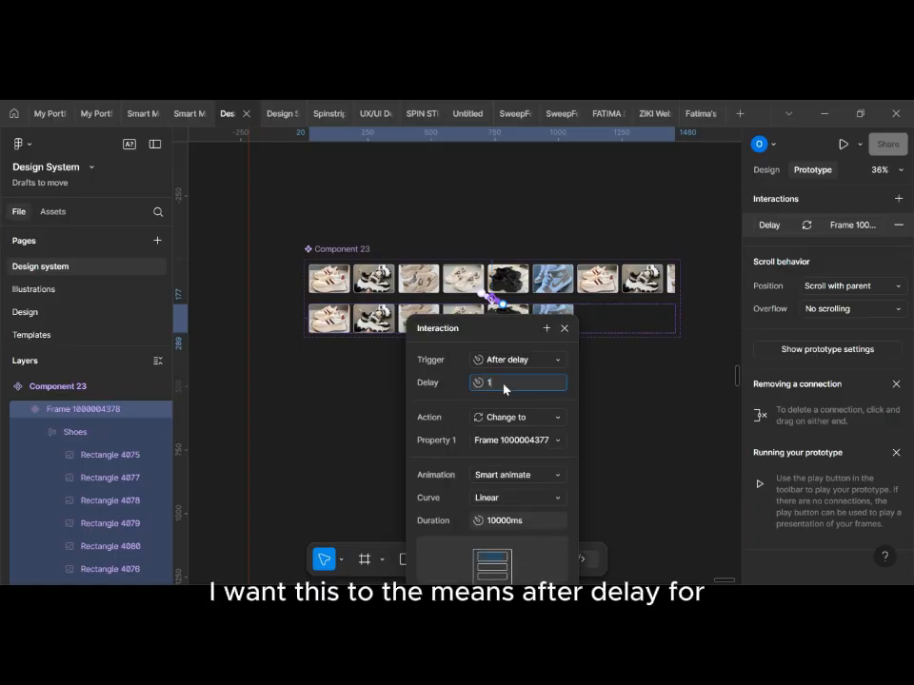
key(Return)
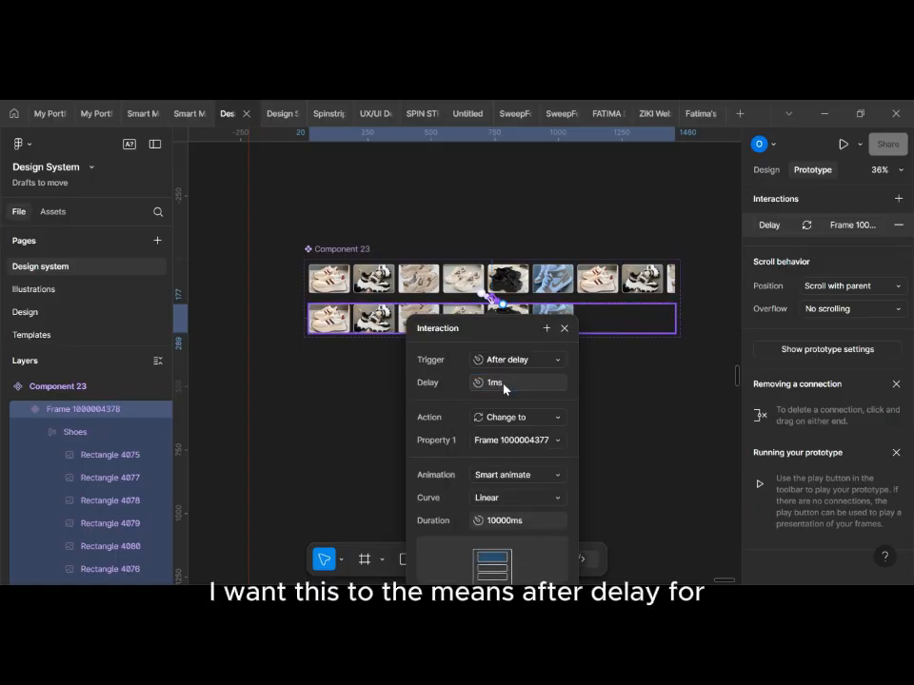
Step: Set the lower variant's return interaction to the Instant animation
click(543, 475)
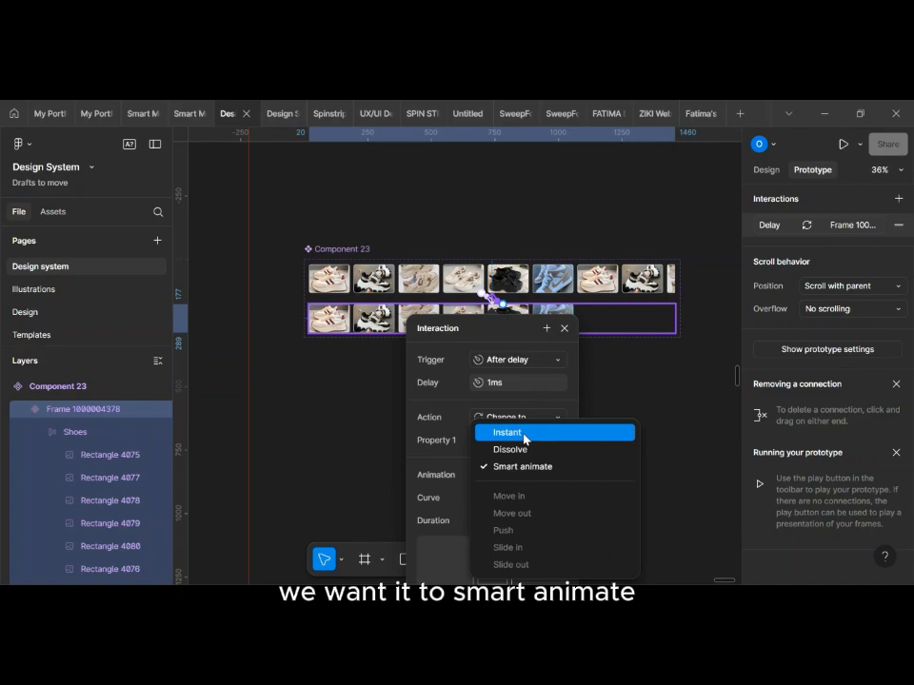
click(523, 435)
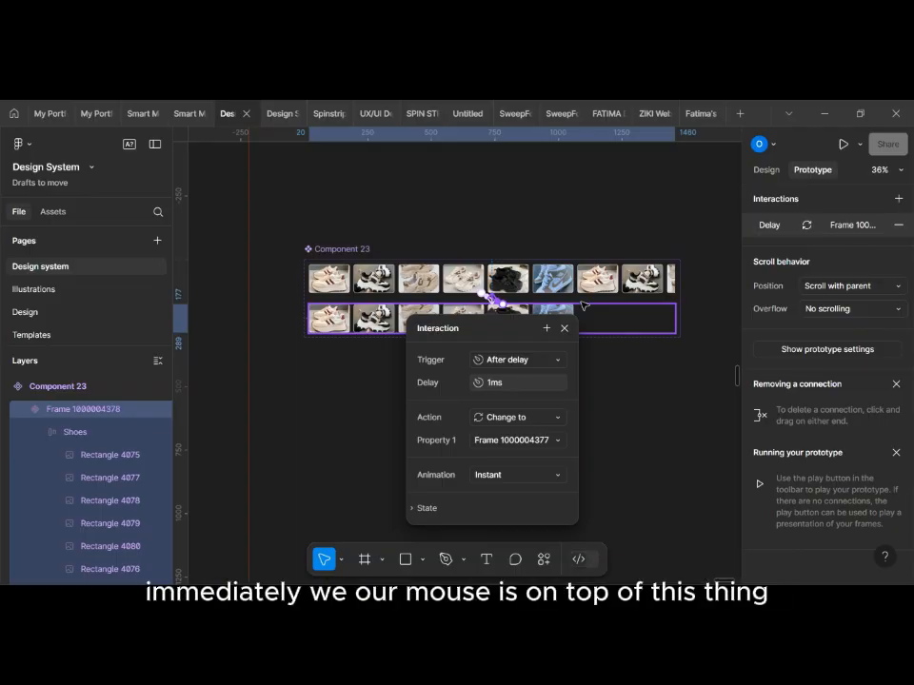
click(616, 373)
Step: Add a 1440 × 1024 Desktop preset frame to the canvas beside the shoe component set
scroll(618, 374, down, 5)
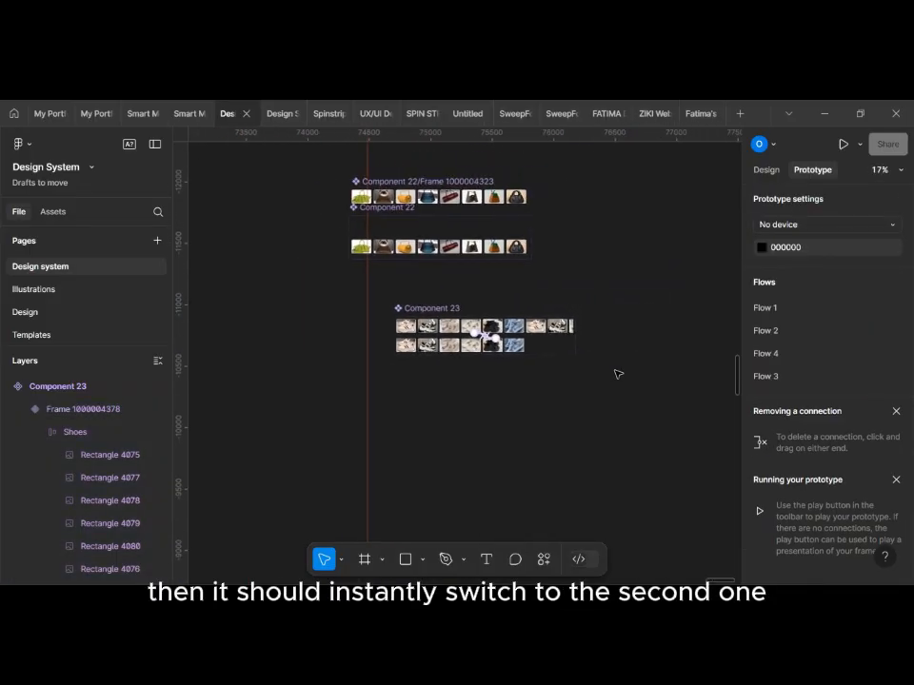
scroll(614, 374, right, 2)
click(364, 309)
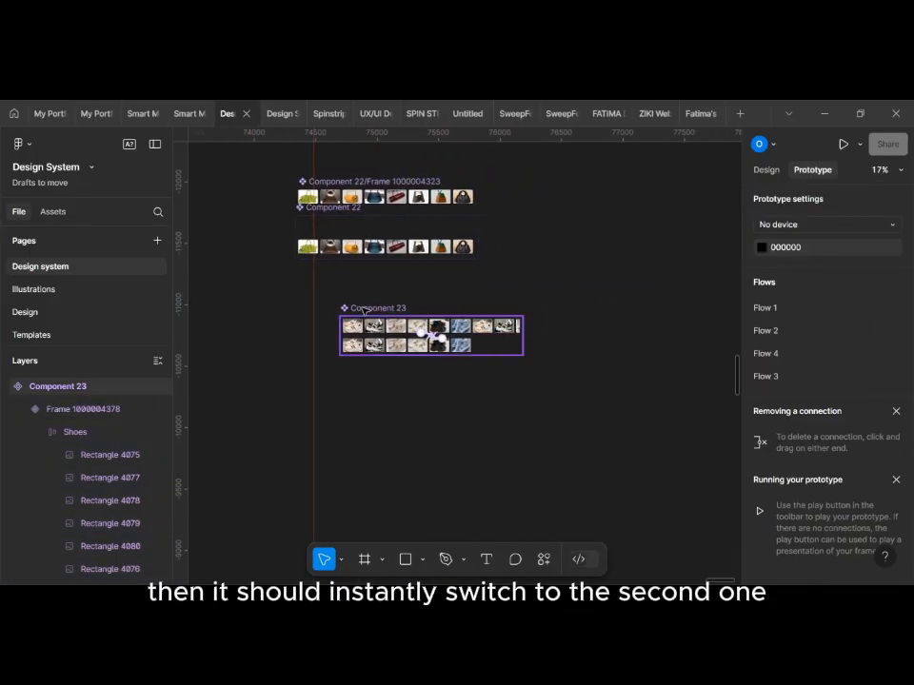
scroll(364, 309, right, 3)
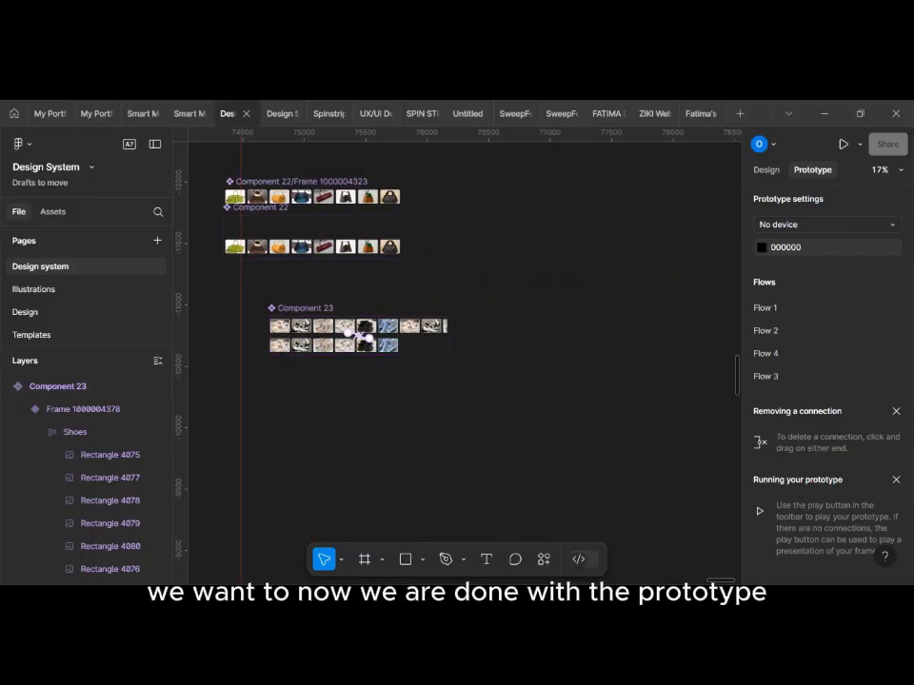
click(365, 560)
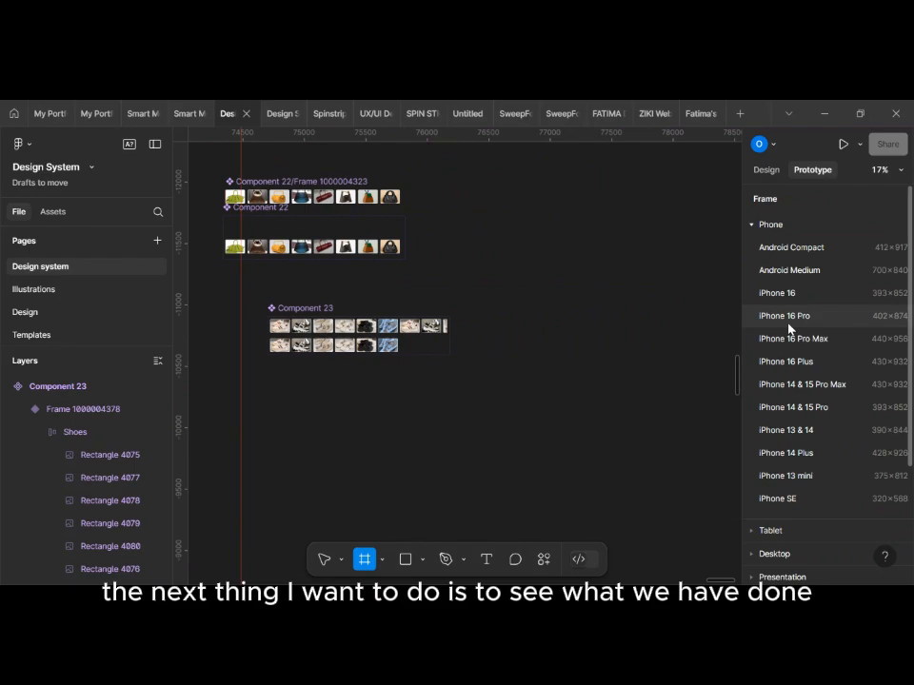
scroll(809, 428, down, 3)
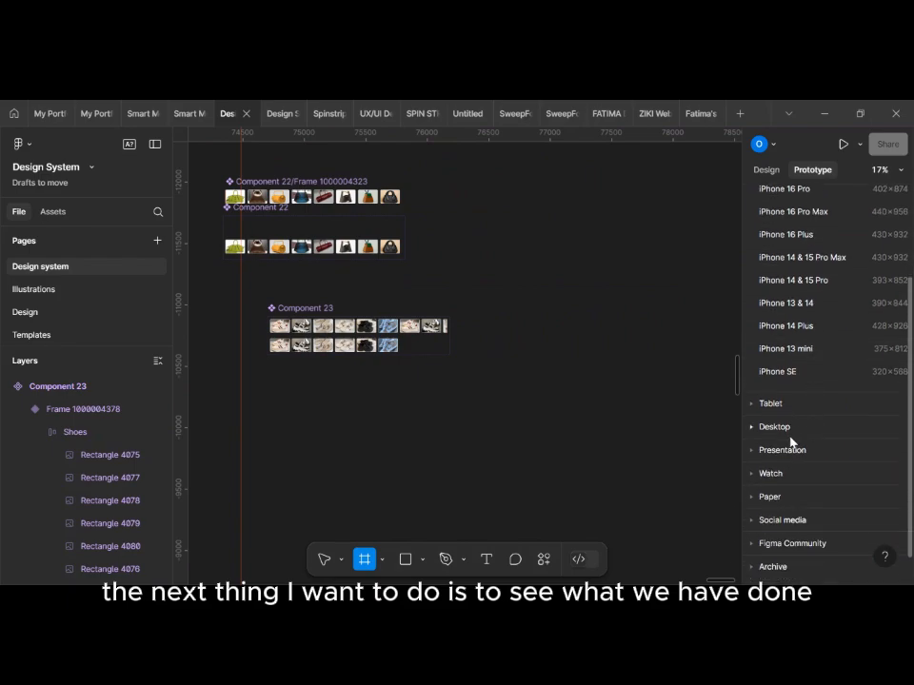
click(781, 428)
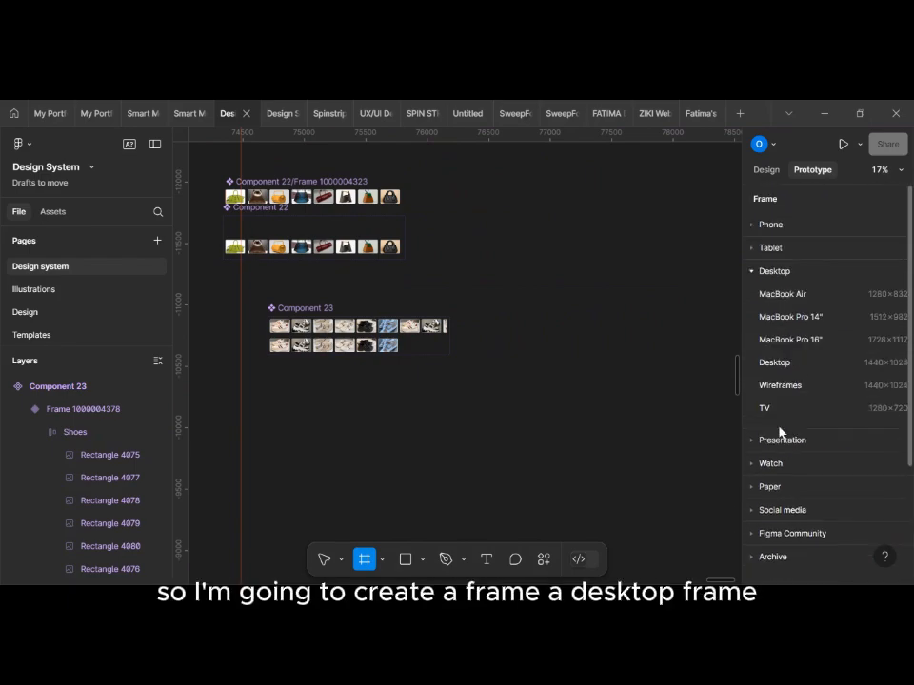
click(774, 363)
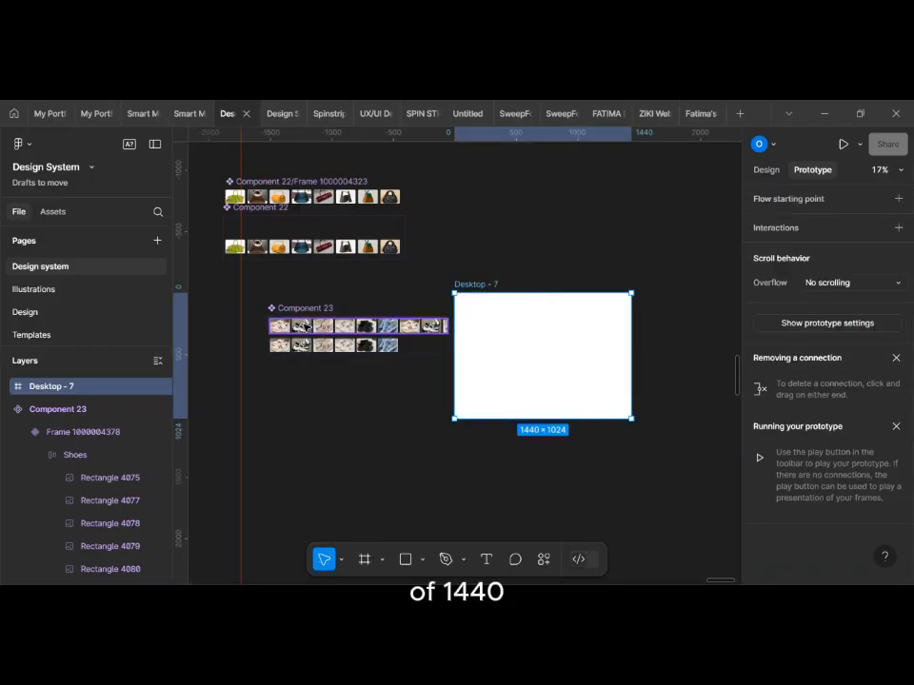
Step: Place an instance of the upper shoe variant inside the desktop frame and center it horizontally
click(305, 328)
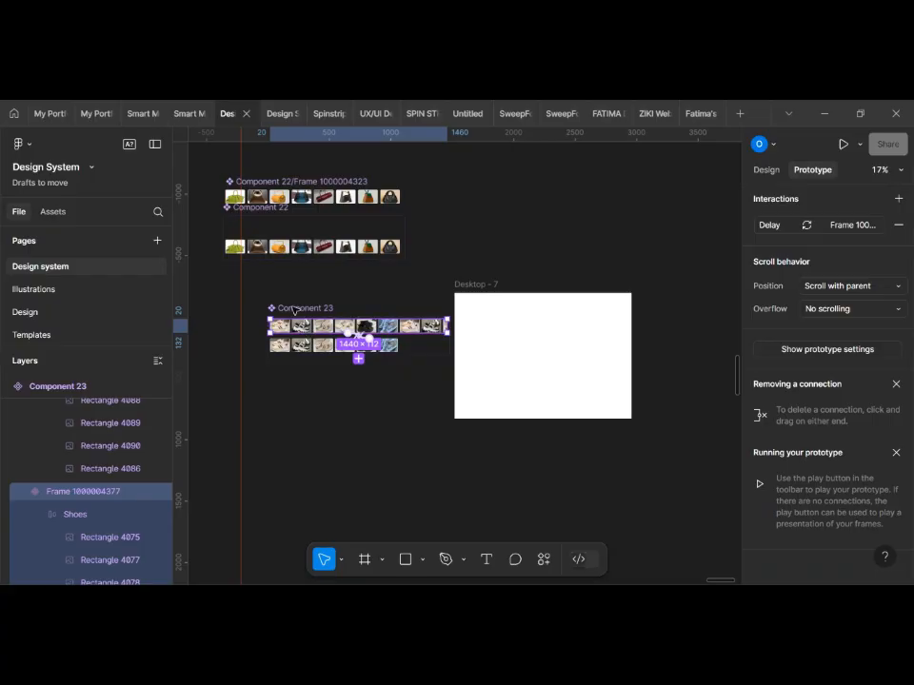
click(762, 170)
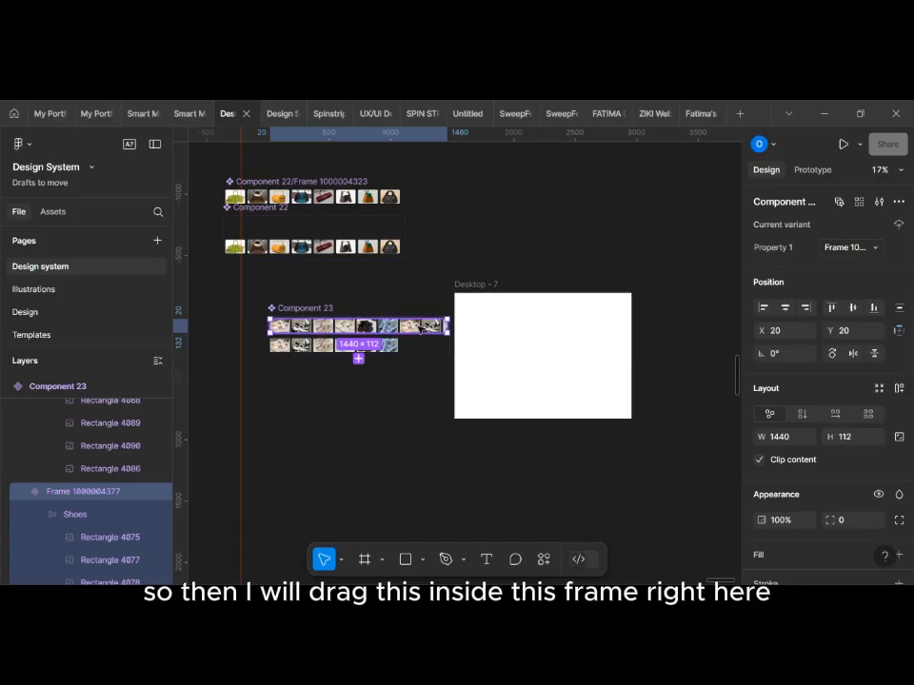
drag(421, 327, 607, 324)
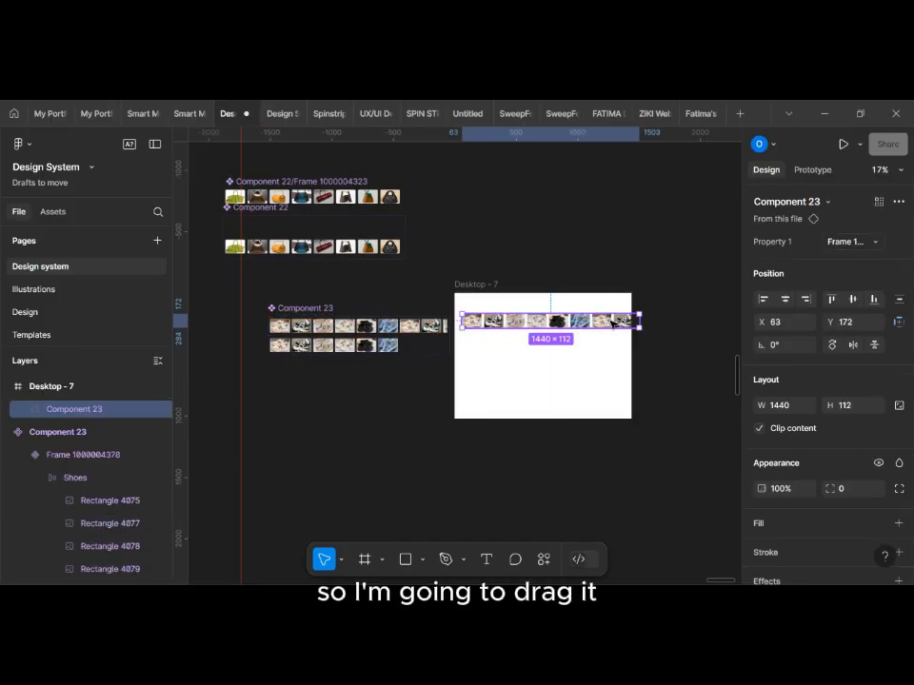
scroll(609, 323, up, 4)
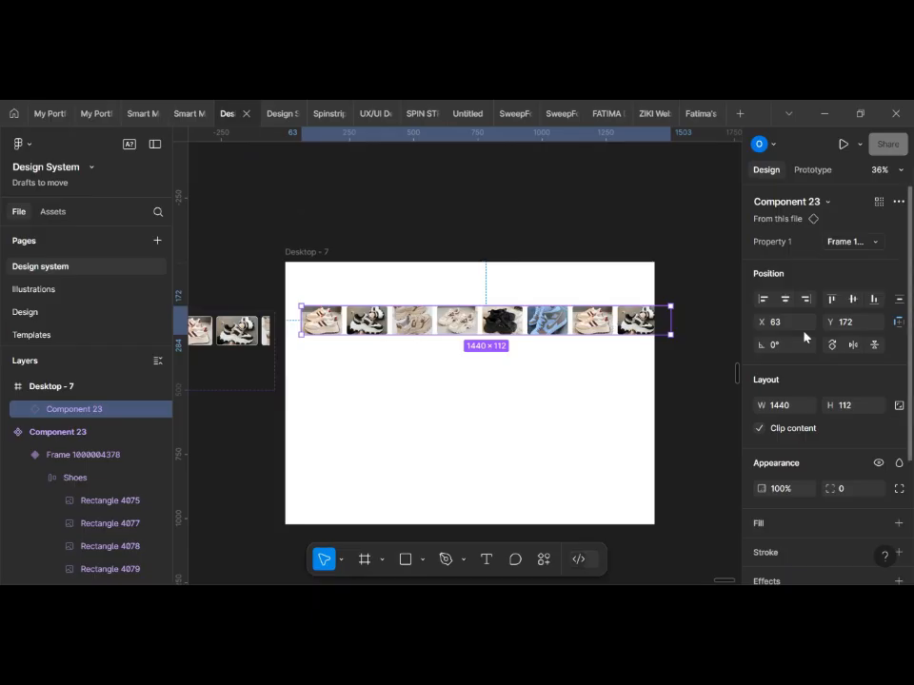
click(785, 299)
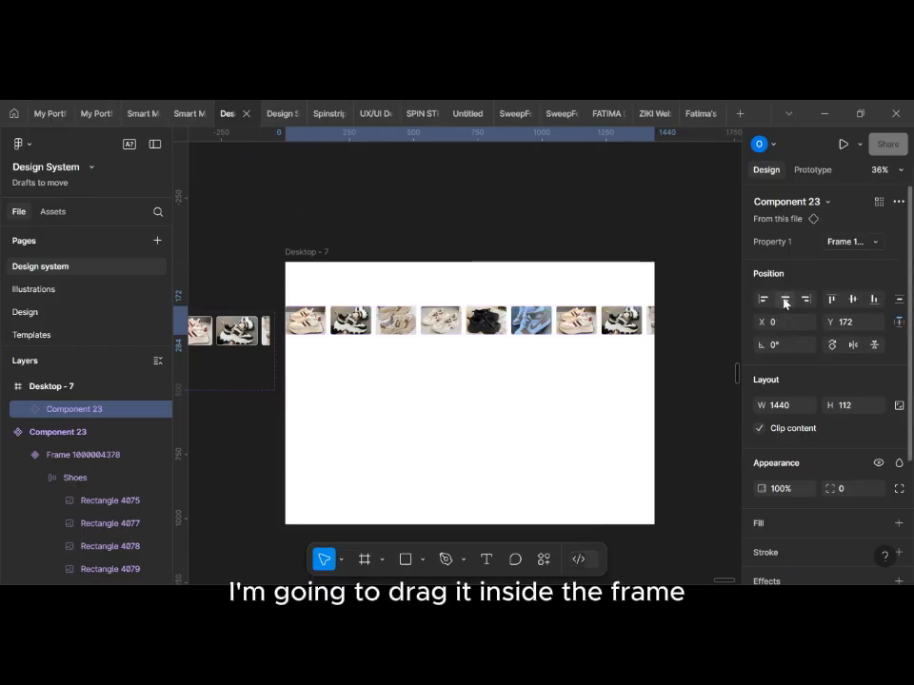
Step: Move the shoe carousel instance down to about Y 295 in the desktop frame, and select that frame
scroll(495, 381, left, 1)
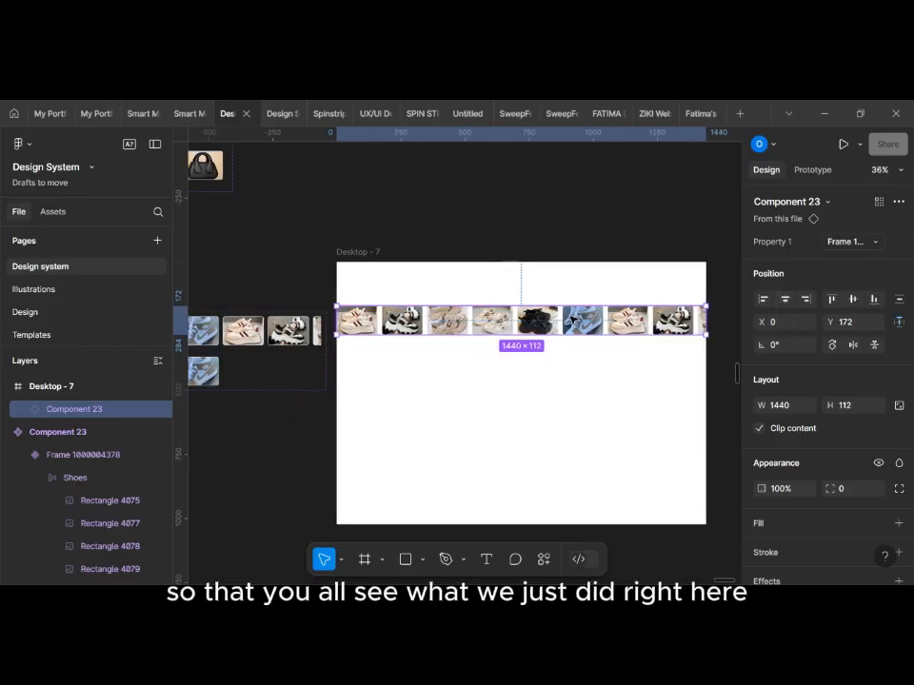
scroll(571, 318, down, 2)
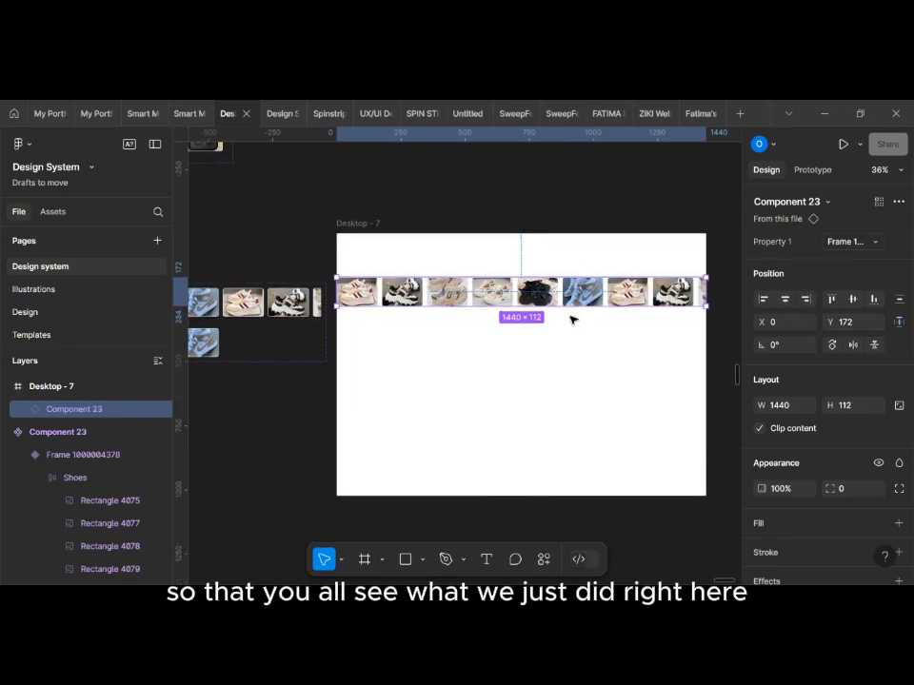
drag(550, 273, 551, 304)
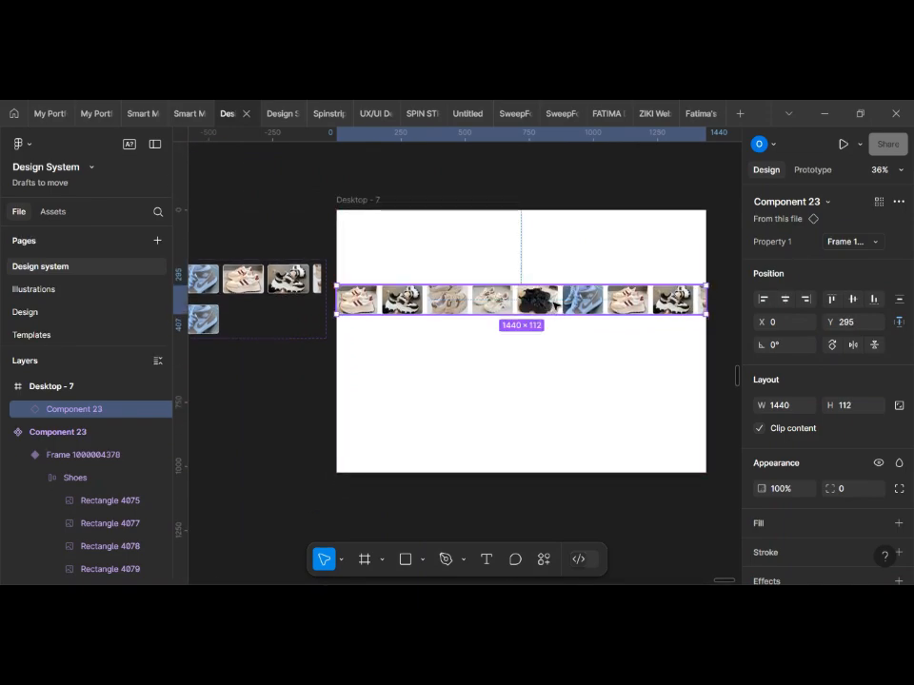
click(356, 204)
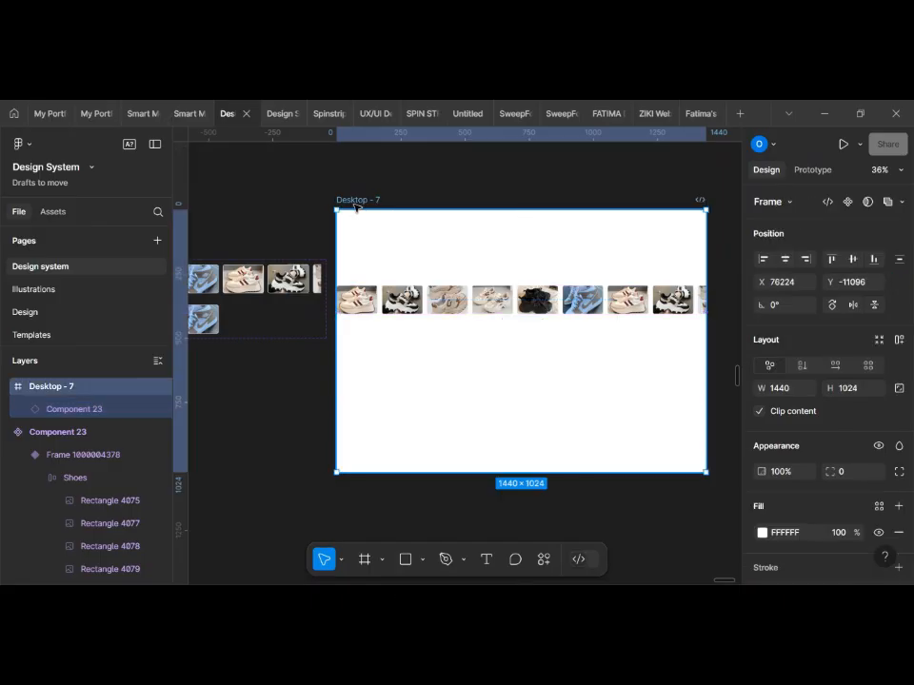